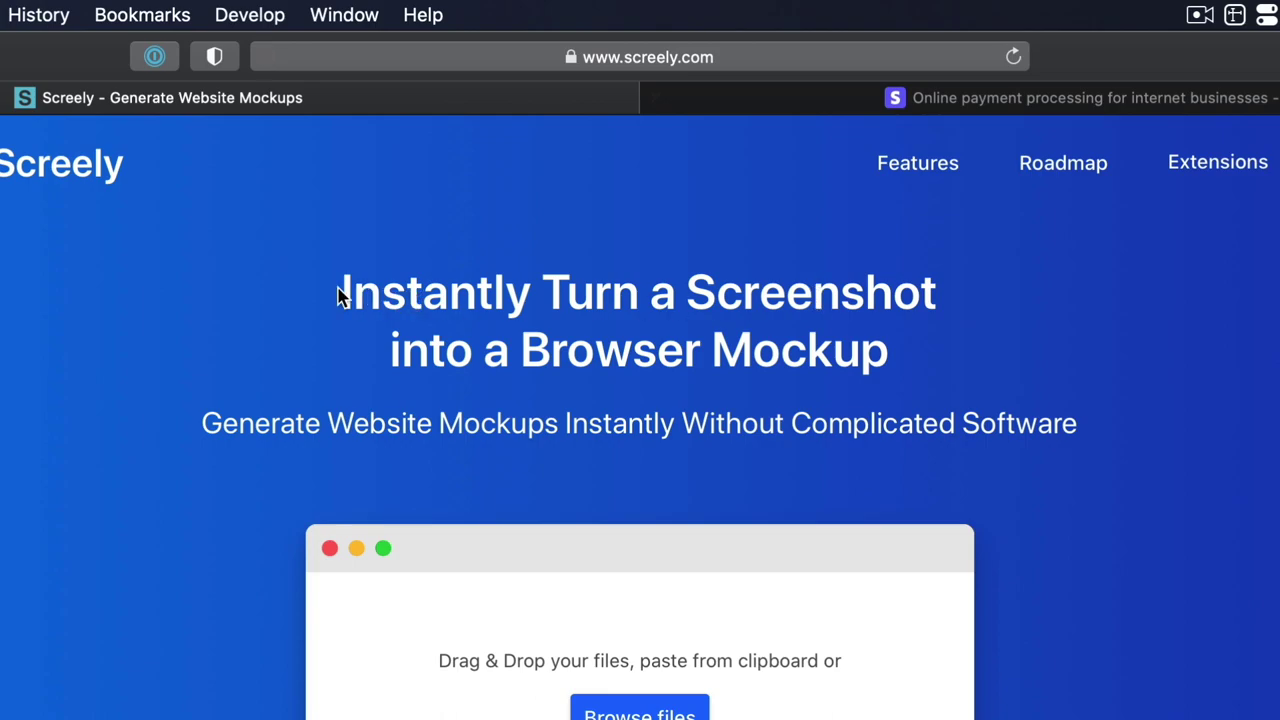
Briefly highlight the Stripe headline, then bring up the Stripe homepage tab in Safari.
{"action": "left_click_drag", "start_coordinate": [340, 290], "coordinate": [903, 295]}
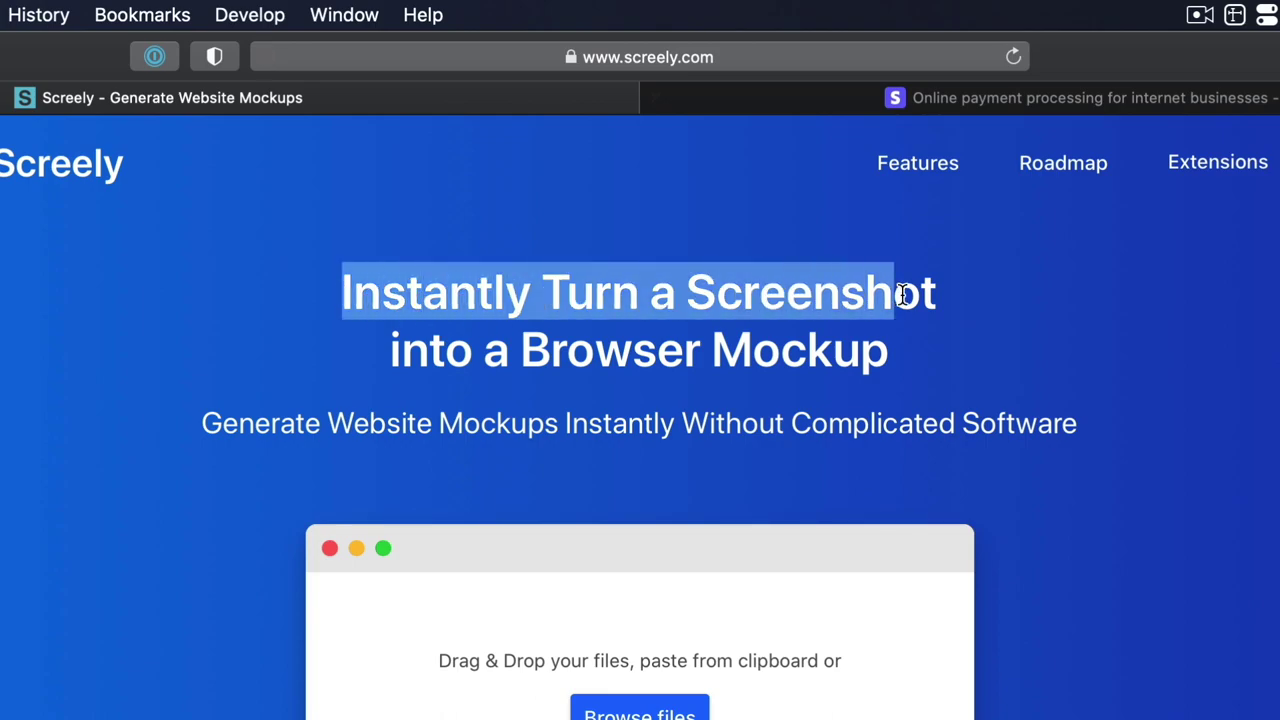
{"action": "left_click", "coordinate": [884, 362]}
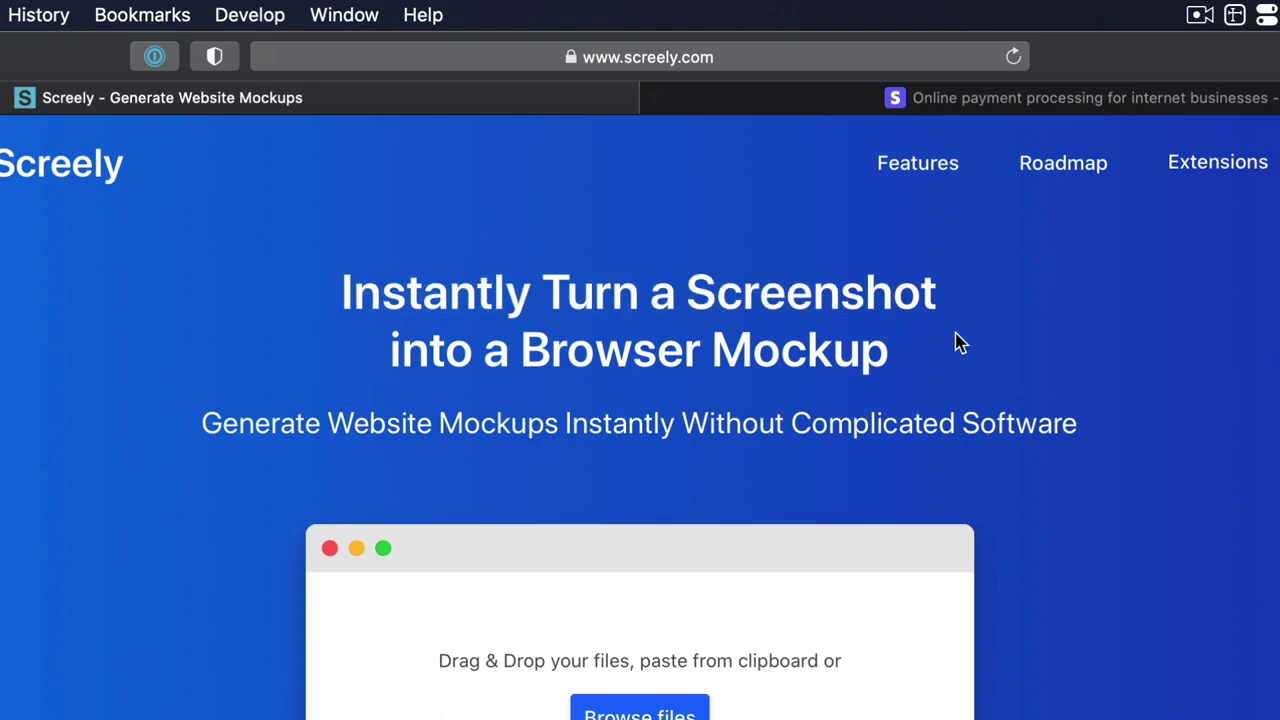
{"action": "left_click", "coordinate": [1030, 97]}
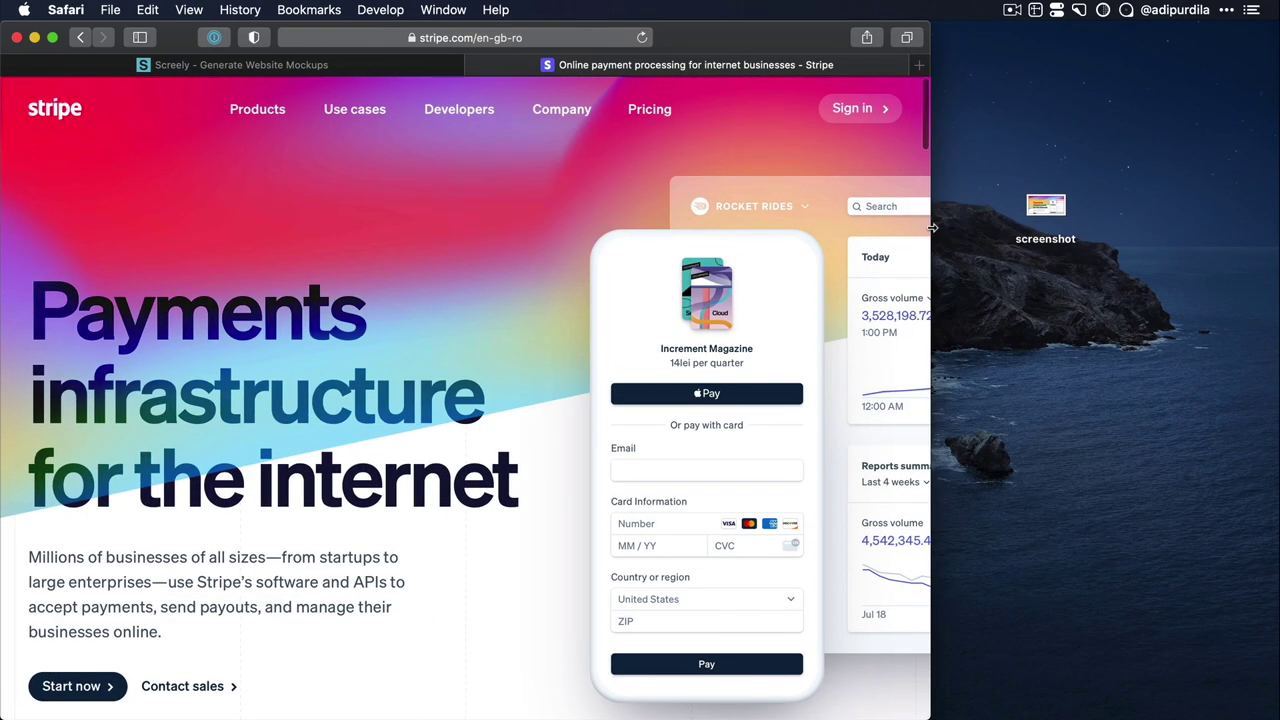
Narrow Safari, Quick Look the Stripe screenshot on the desktop, then return to Screely's tab.
{"action": "left_click_drag", "start_coordinate": [1247, 213], "coordinate": [932, 213]}
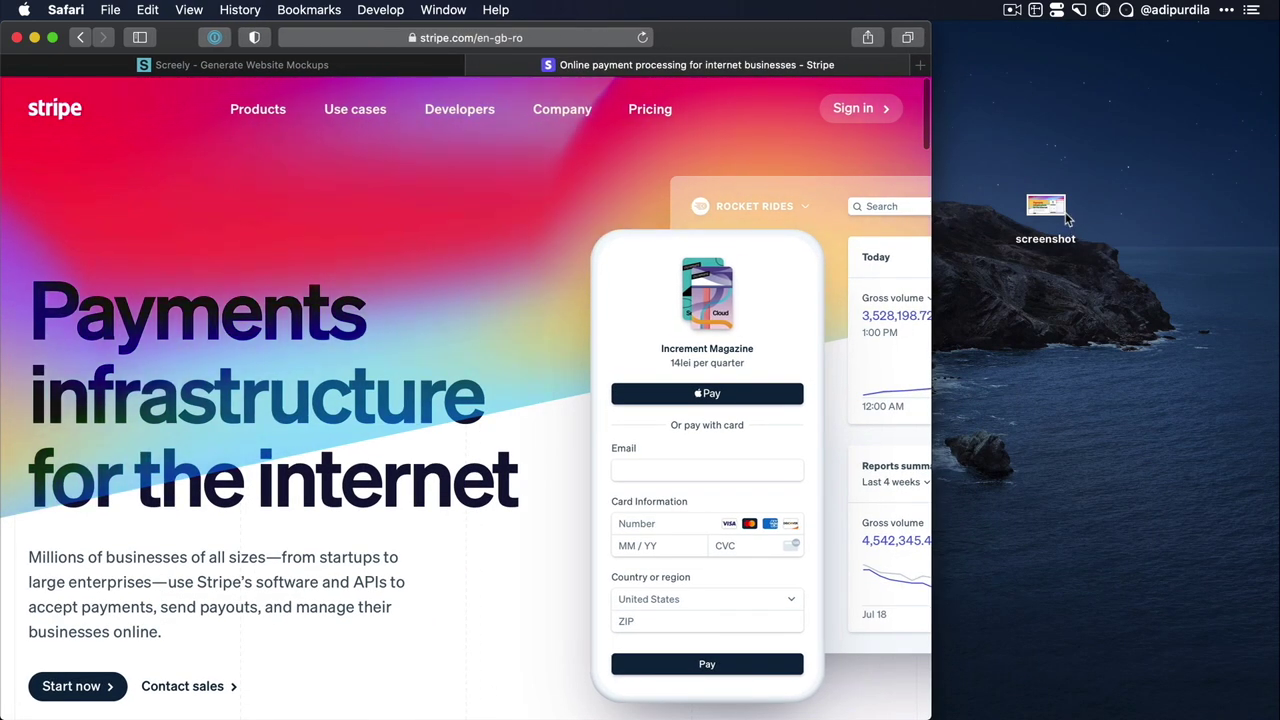
{"action": "left_click", "coordinate": [1060, 212]}
{"action": "key", "text": "space"}
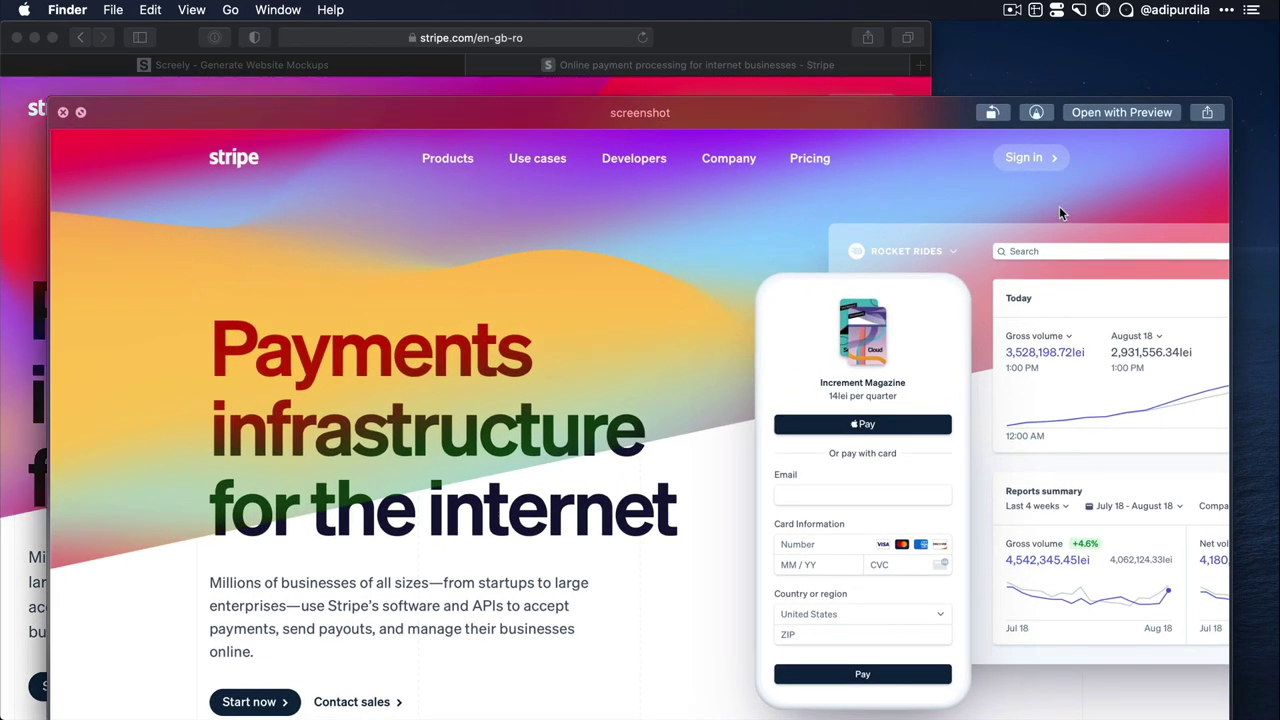
{"action": "key", "text": "space"}
{"action": "left_click", "coordinate": [242, 63]}
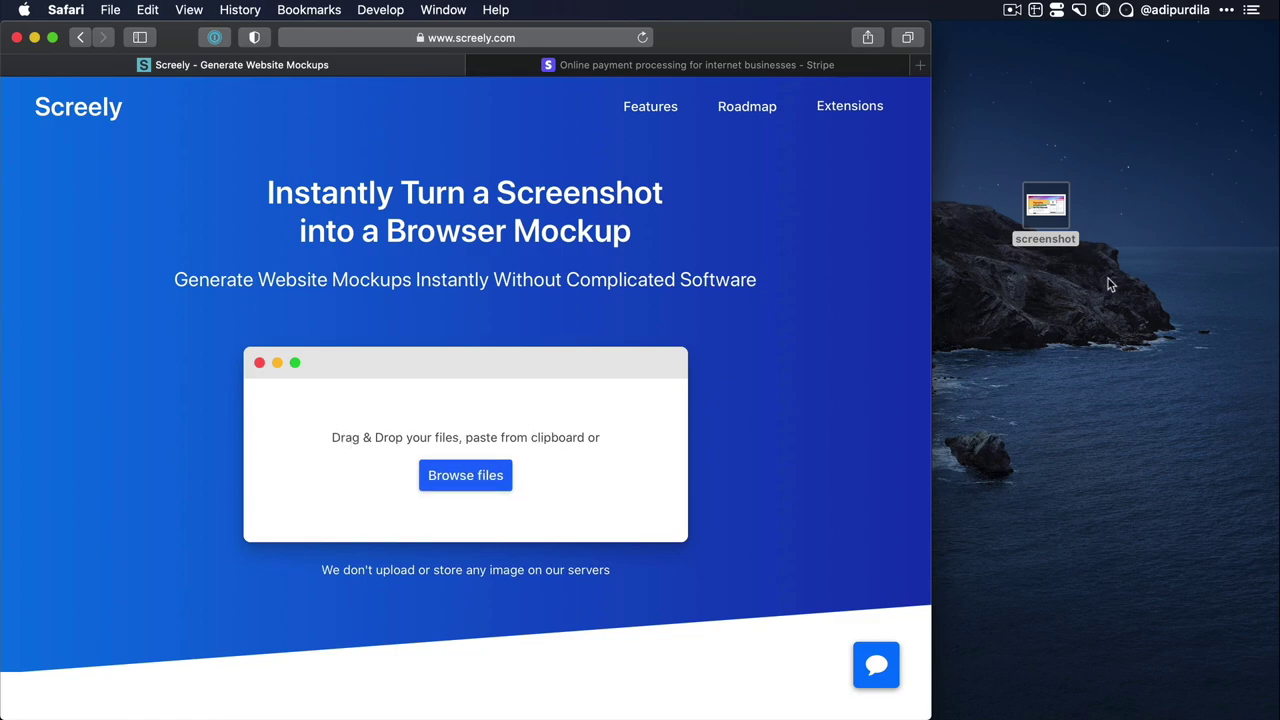
Drop the Stripe screenshot into Screely's upload box and enable drop shadow and the dark title bar.
{"action": "left_click_drag", "start_coordinate": [1046, 204], "coordinate": [469, 465]}
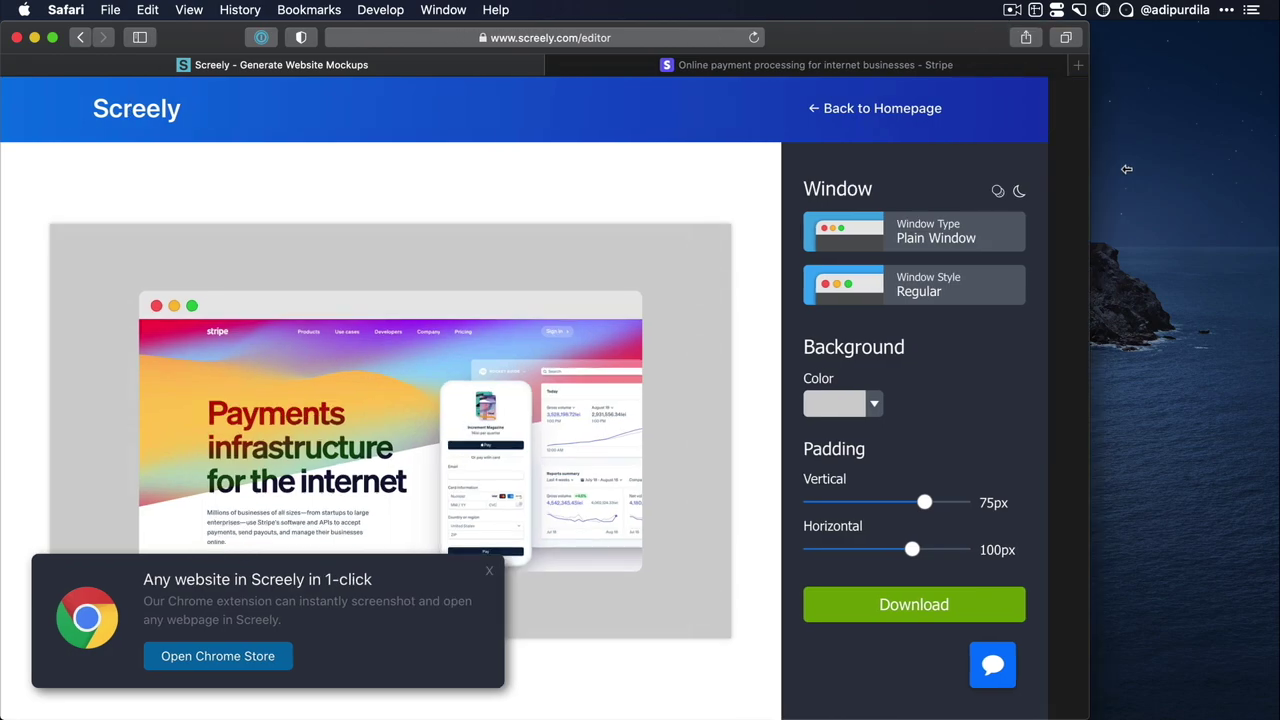
{"action": "left_click_drag", "start_coordinate": [1126, 169], "coordinate": [1276, 171]}
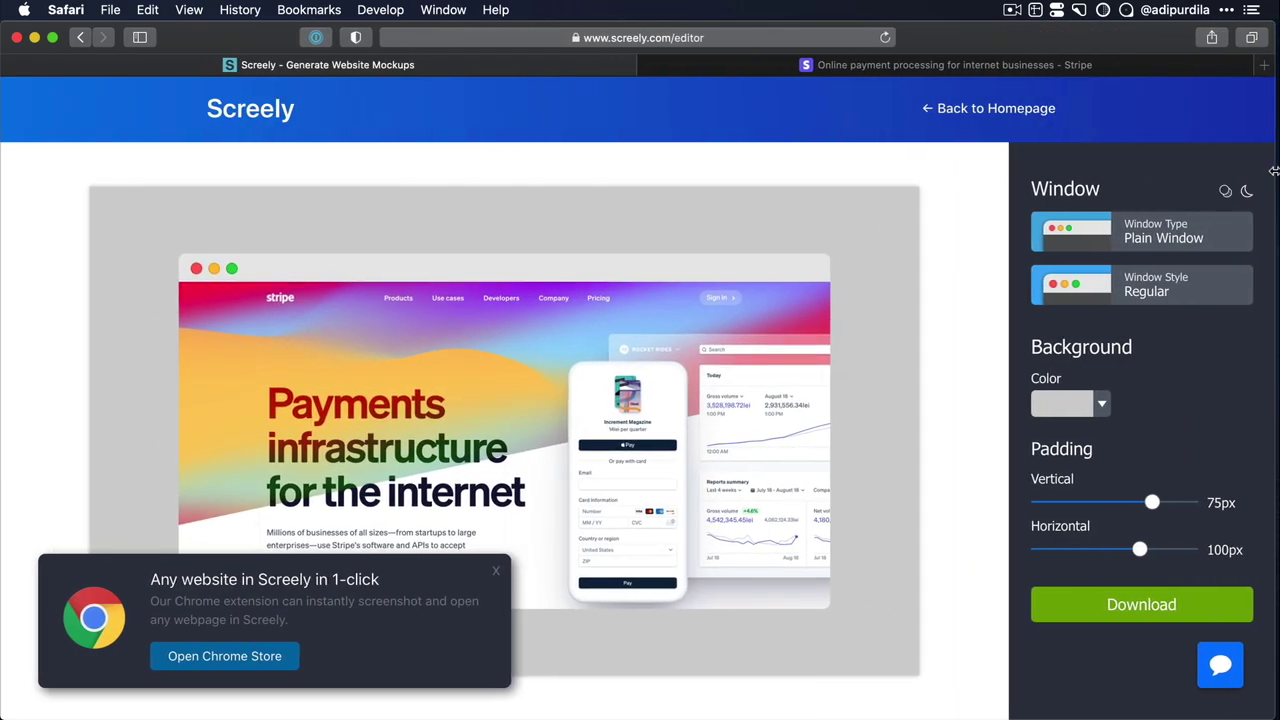
{"action": "left_click", "coordinate": [495, 571]}
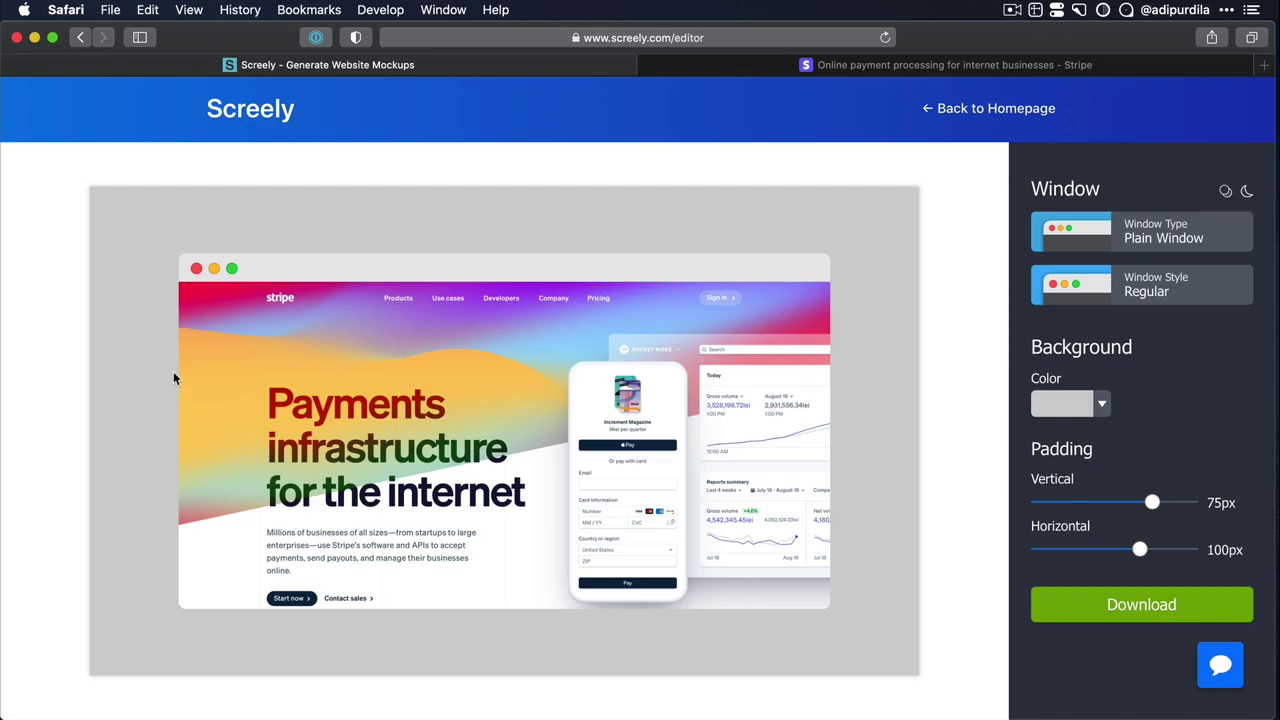
{"action": "mouse_move", "coordinate": [1225, 190]}
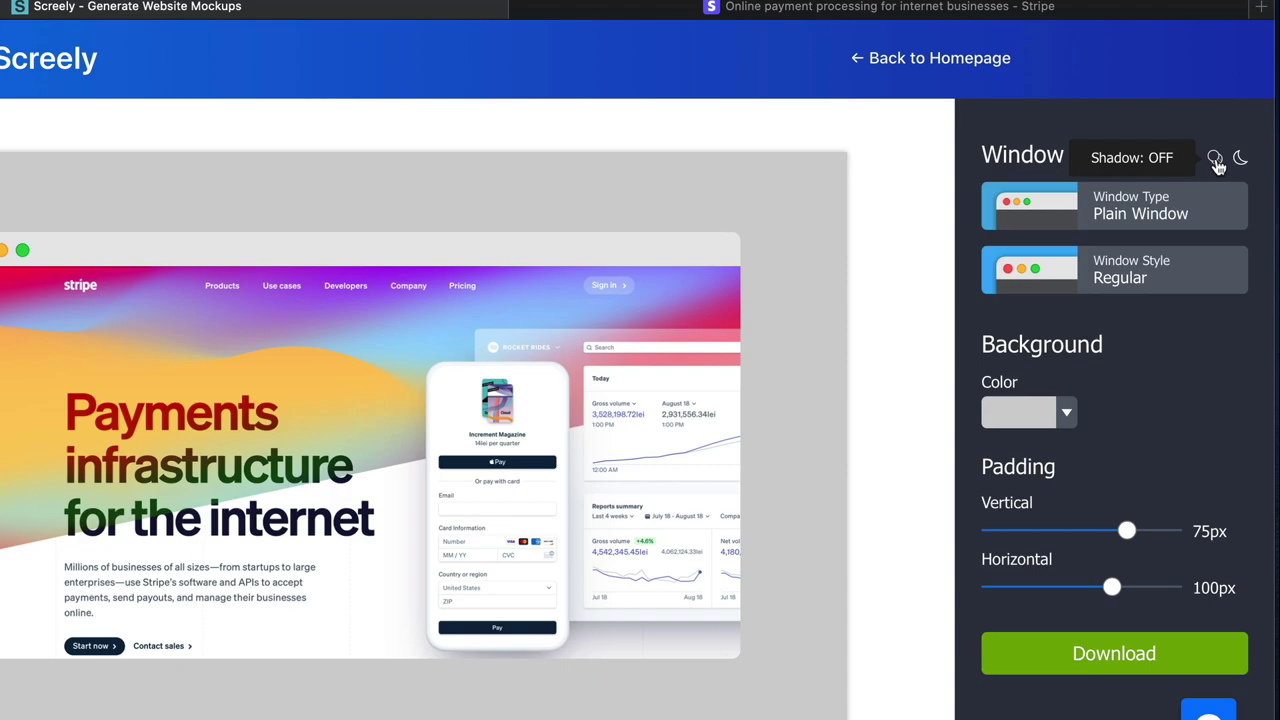
{"action": "left_click", "coordinate": [1215, 160]}
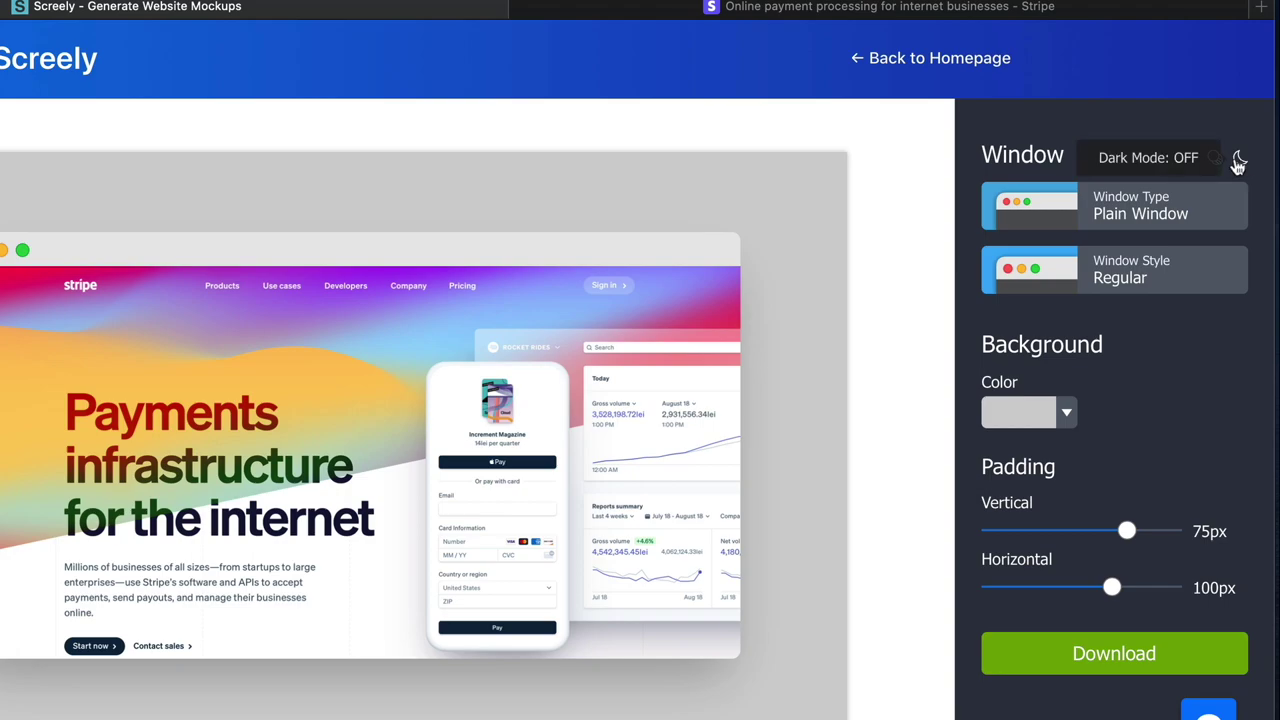
{"action": "left_click", "coordinate": [1241, 161]}
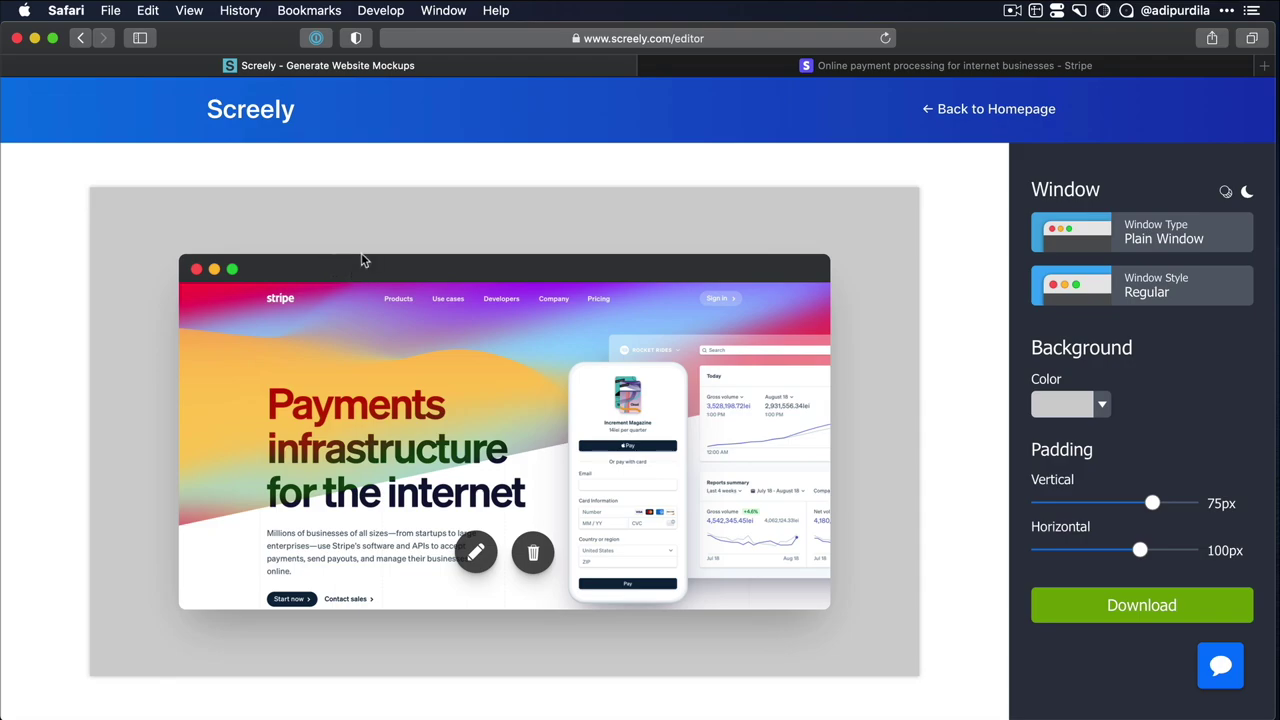
{"action": "left_click", "coordinate": [1178, 240]}
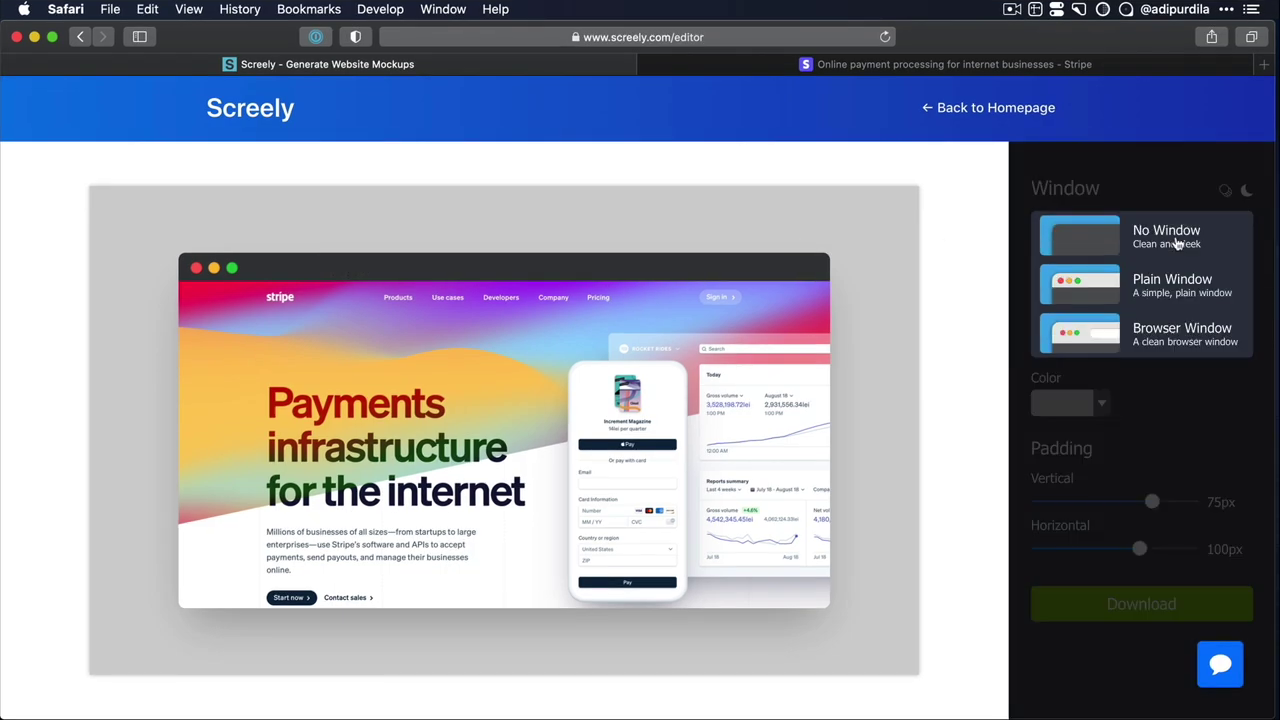
{"action": "left_click", "coordinate": [1201, 237]}
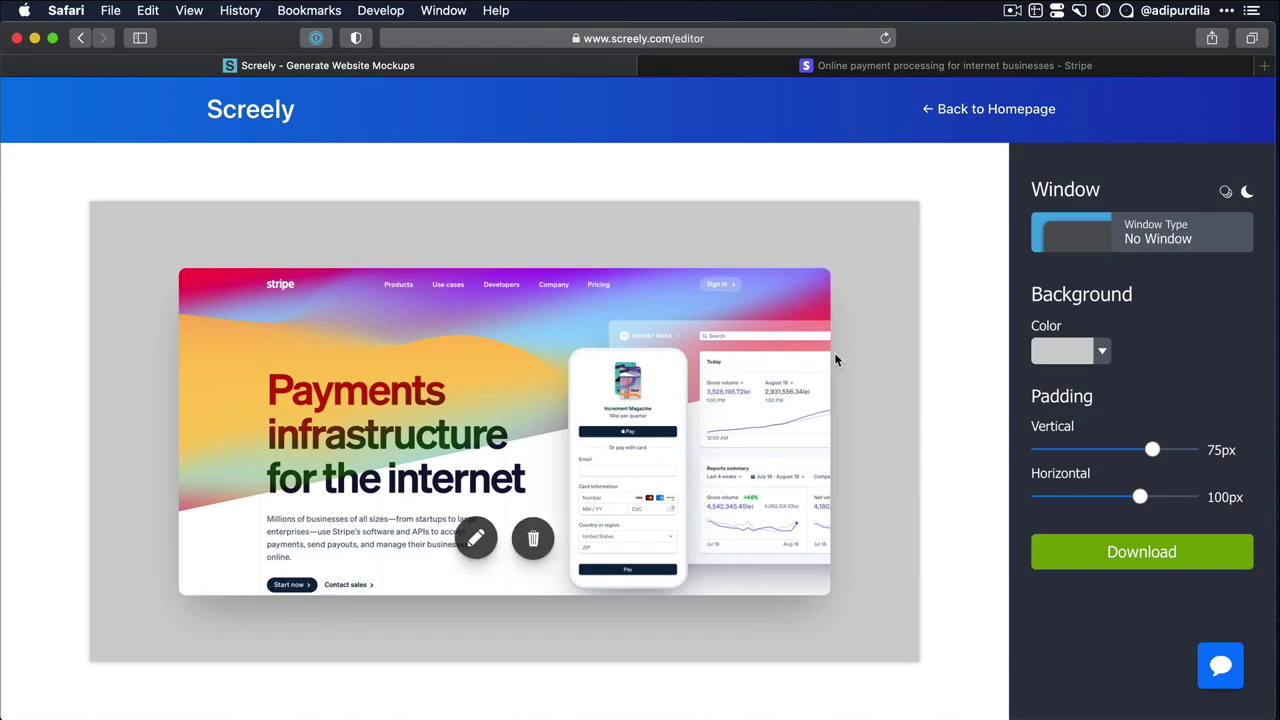
{"action": "left_click", "coordinate": [1148, 251]}
{"action": "left_click", "coordinate": [1163, 290]}
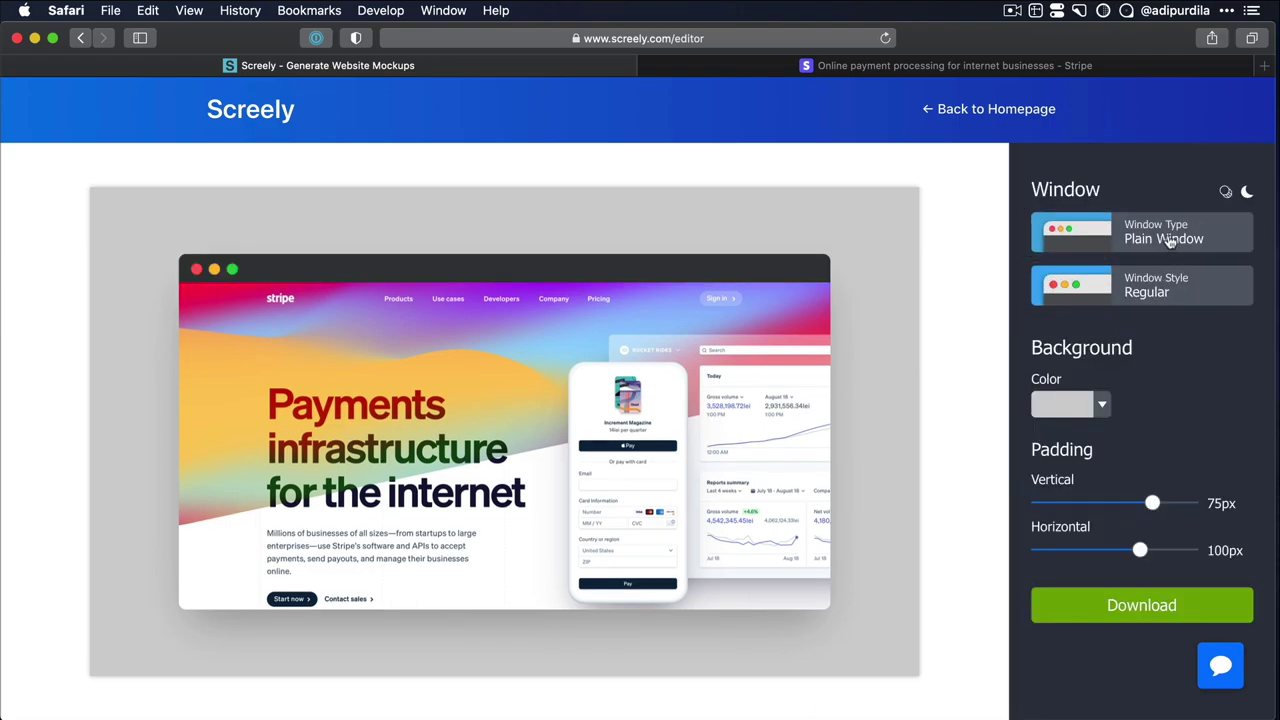
{"action": "left_click", "coordinate": [1168, 241]}
{"action": "left_click", "coordinate": [1177, 345]}
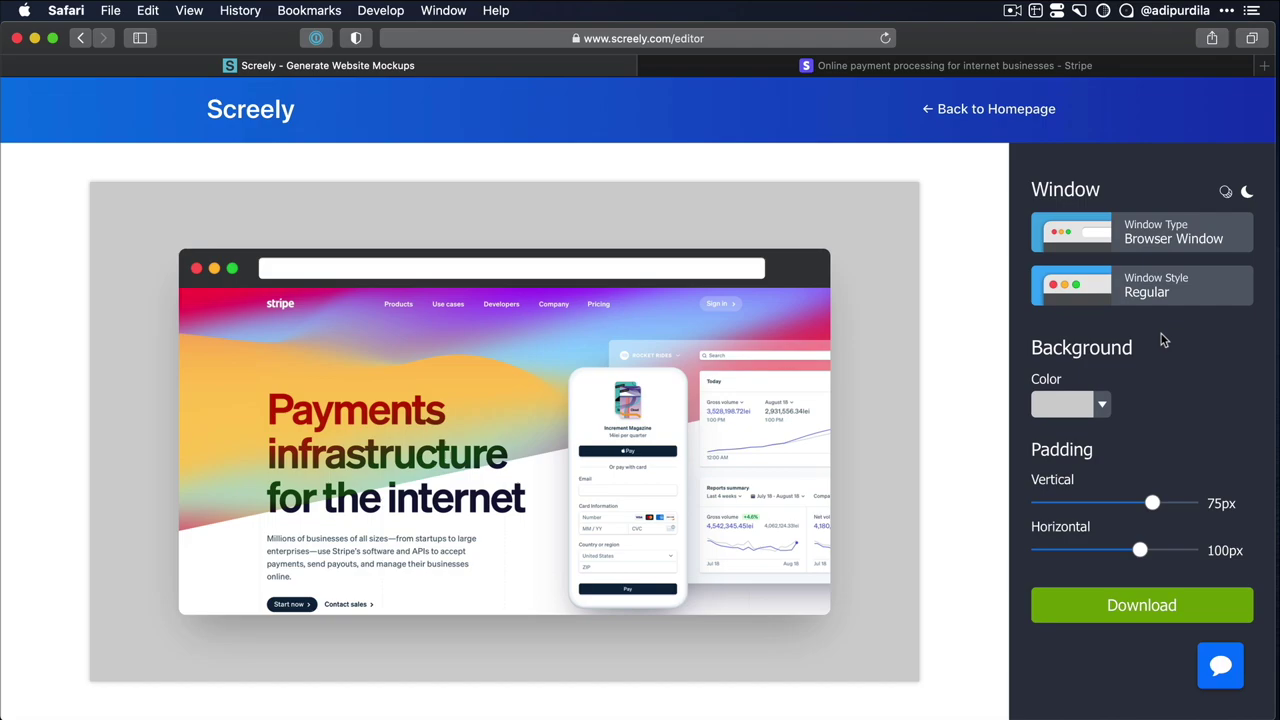
{"action": "mouse_move", "coordinate": [504, 431]}
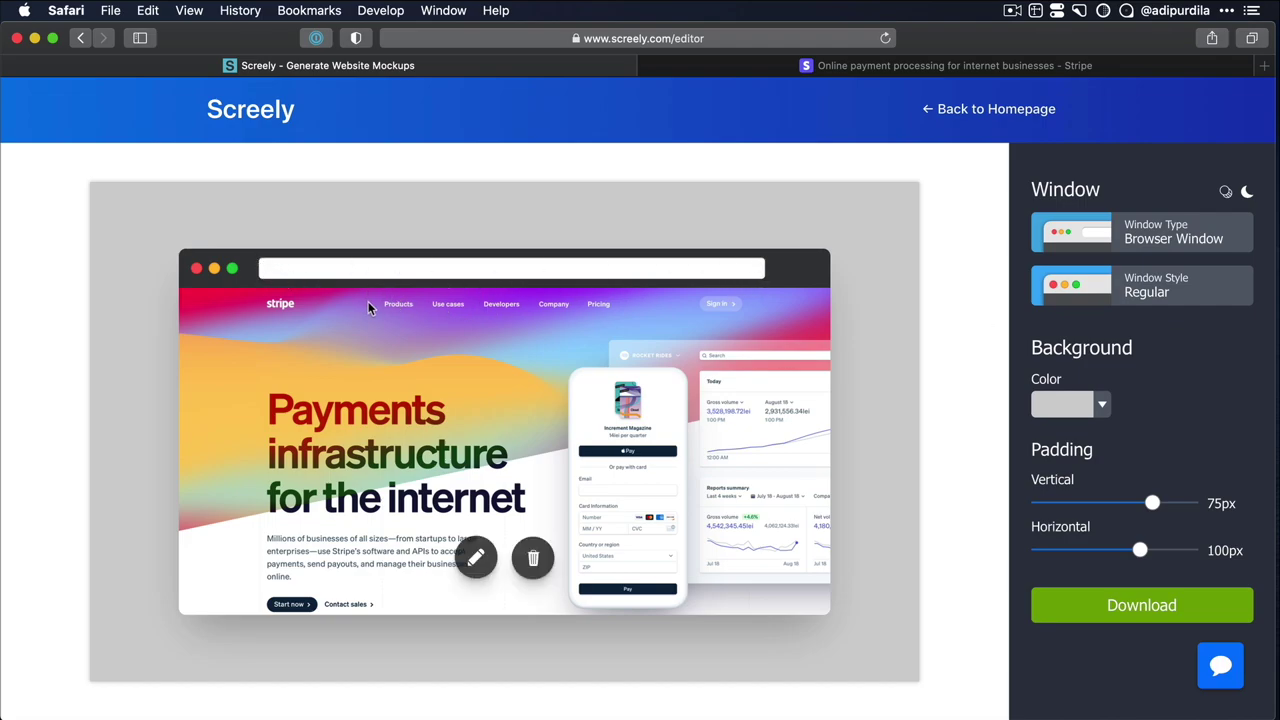
{"action": "left_click", "coordinate": [1160, 234]}
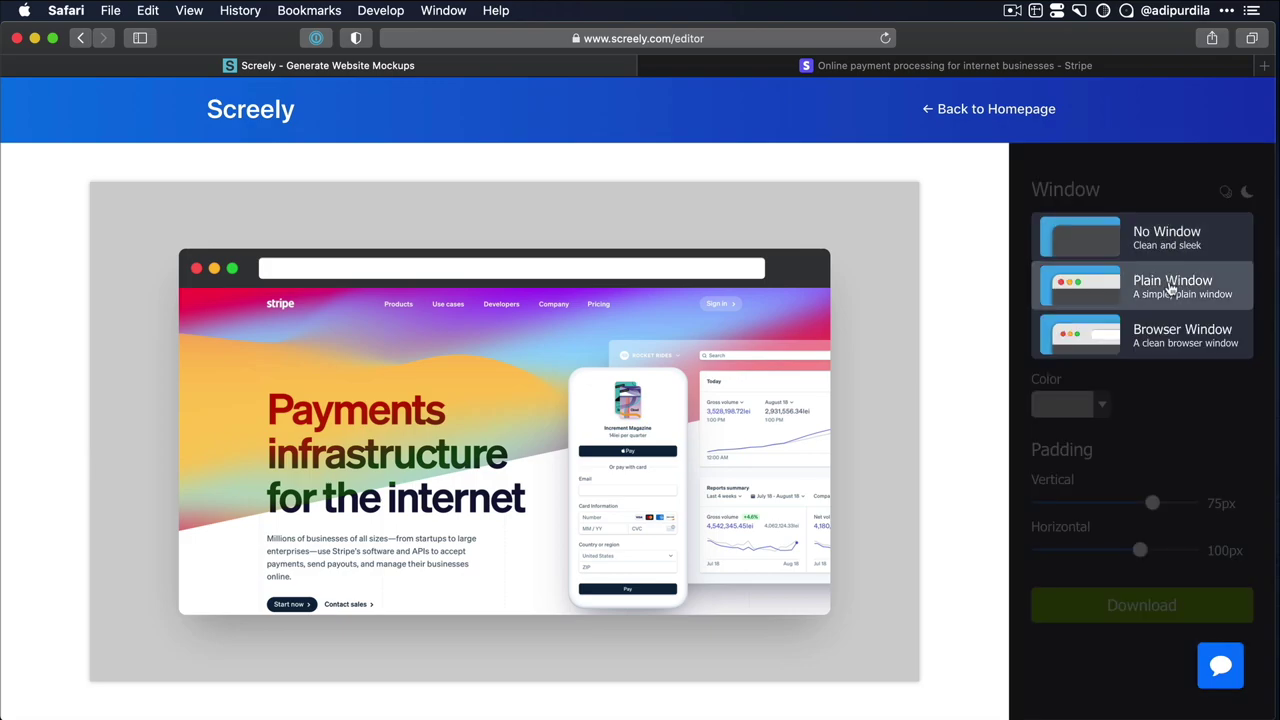
{"action": "left_click", "coordinate": [1102, 292]}
{"action": "left_click", "coordinate": [1178, 290]}
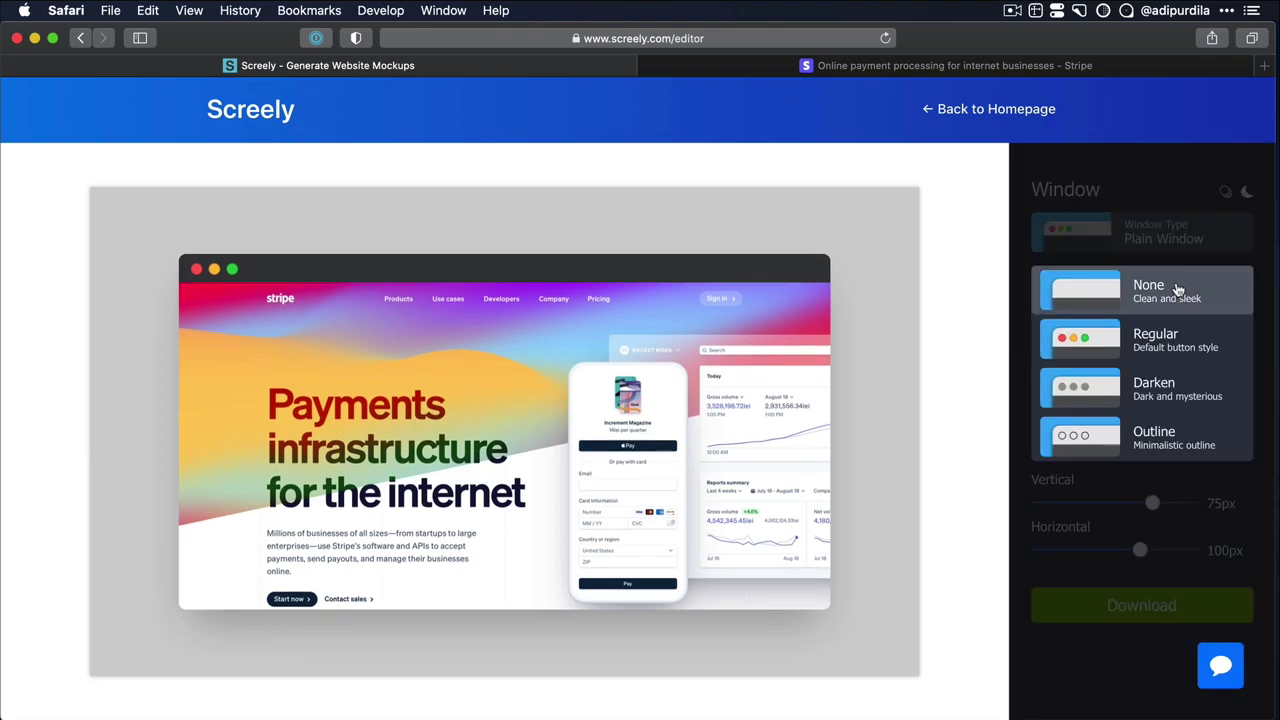
{"action": "left_click", "coordinate": [1178, 290]}
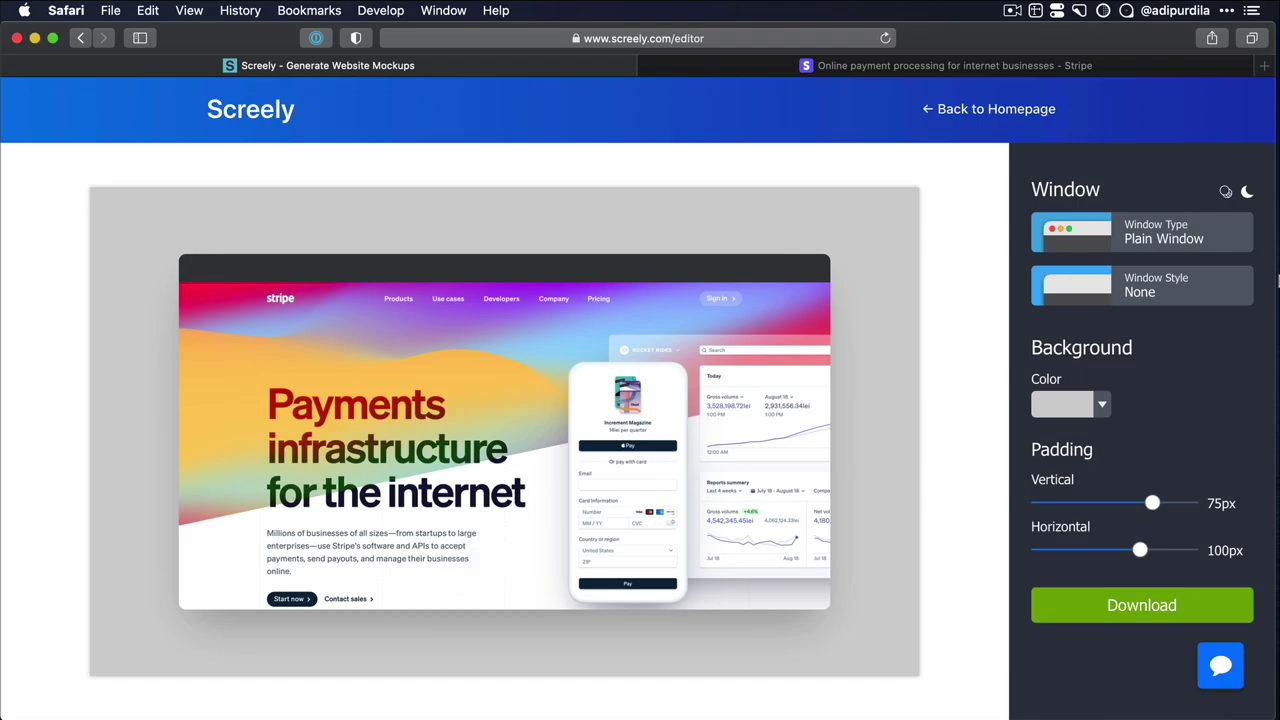
{"action": "left_click", "coordinate": [1190, 290]}
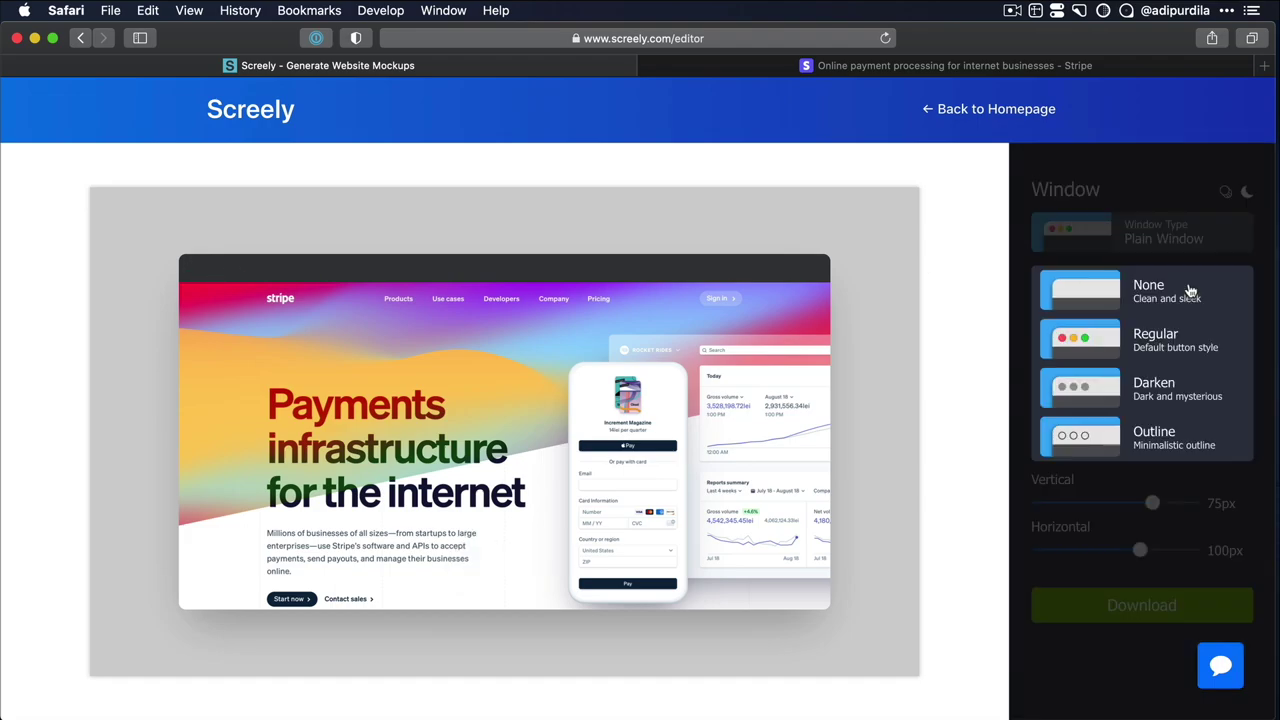
{"action": "left_click", "coordinate": [1176, 349]}
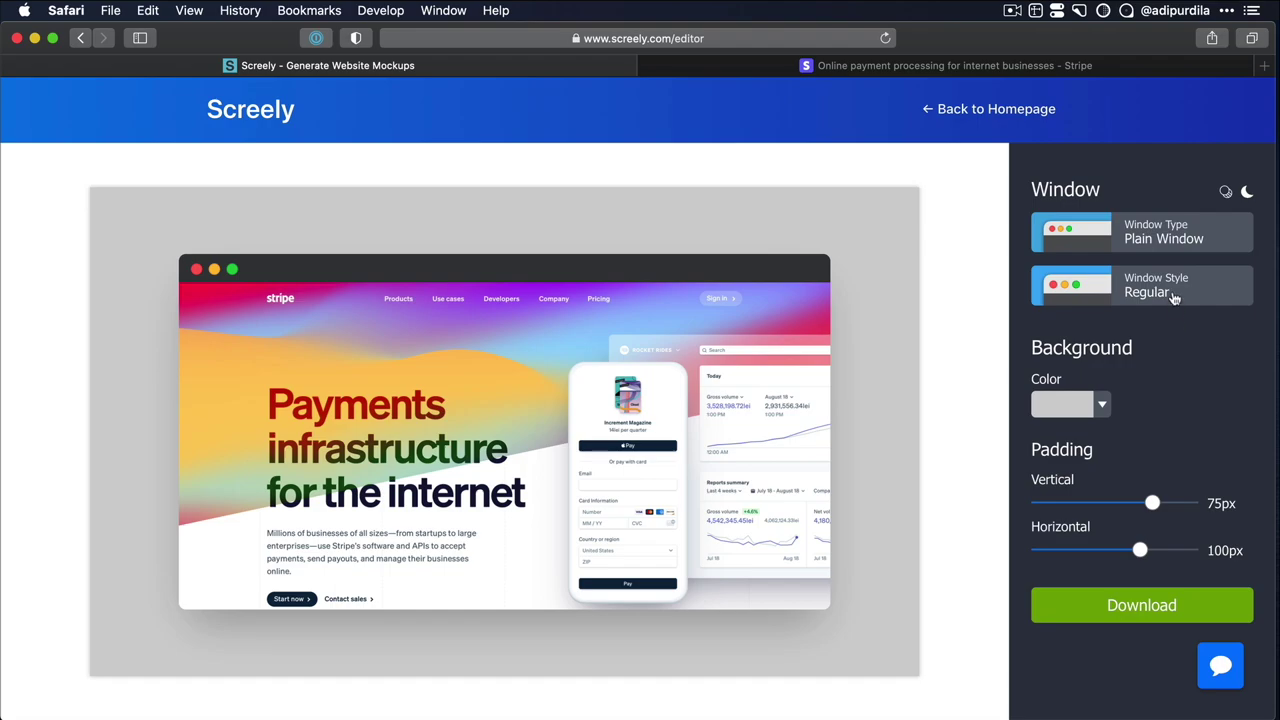
{"action": "left_click", "coordinate": [1176, 297]}
{"action": "left_click", "coordinate": [1177, 390]}
{"action": "mouse_move", "coordinate": [504, 431]}
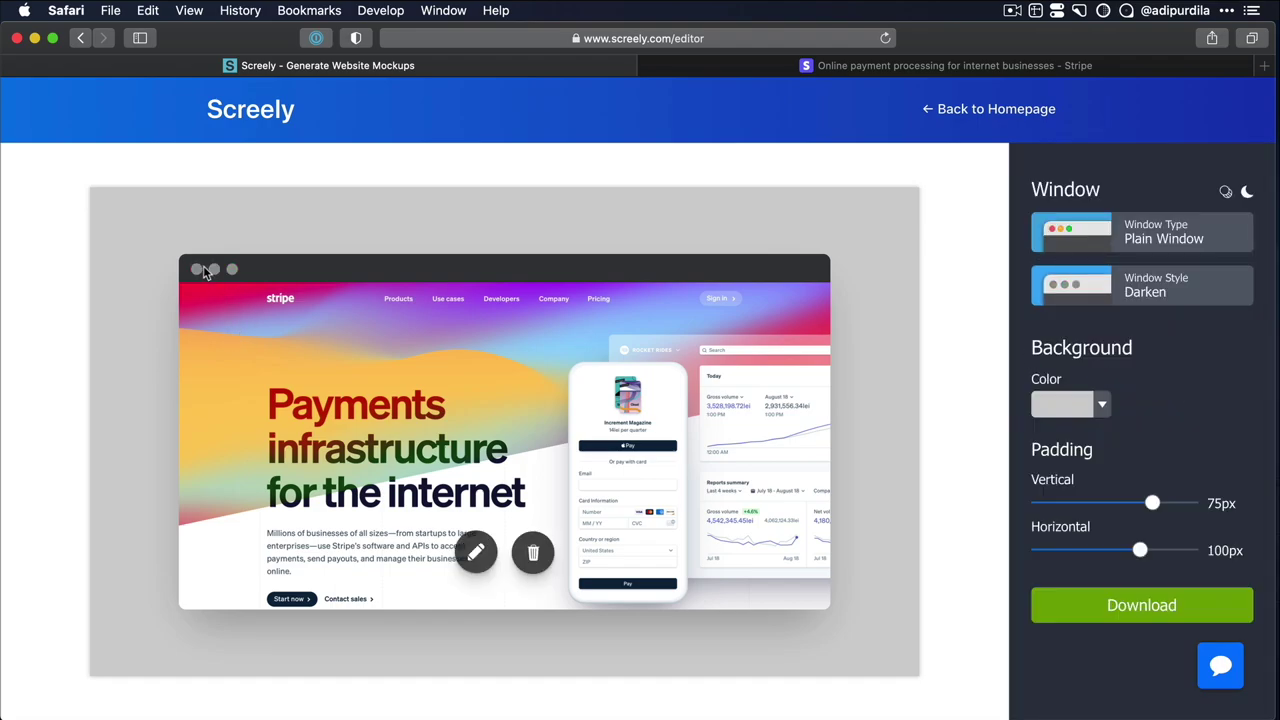
{"action": "left_click", "coordinate": [1220, 292]}
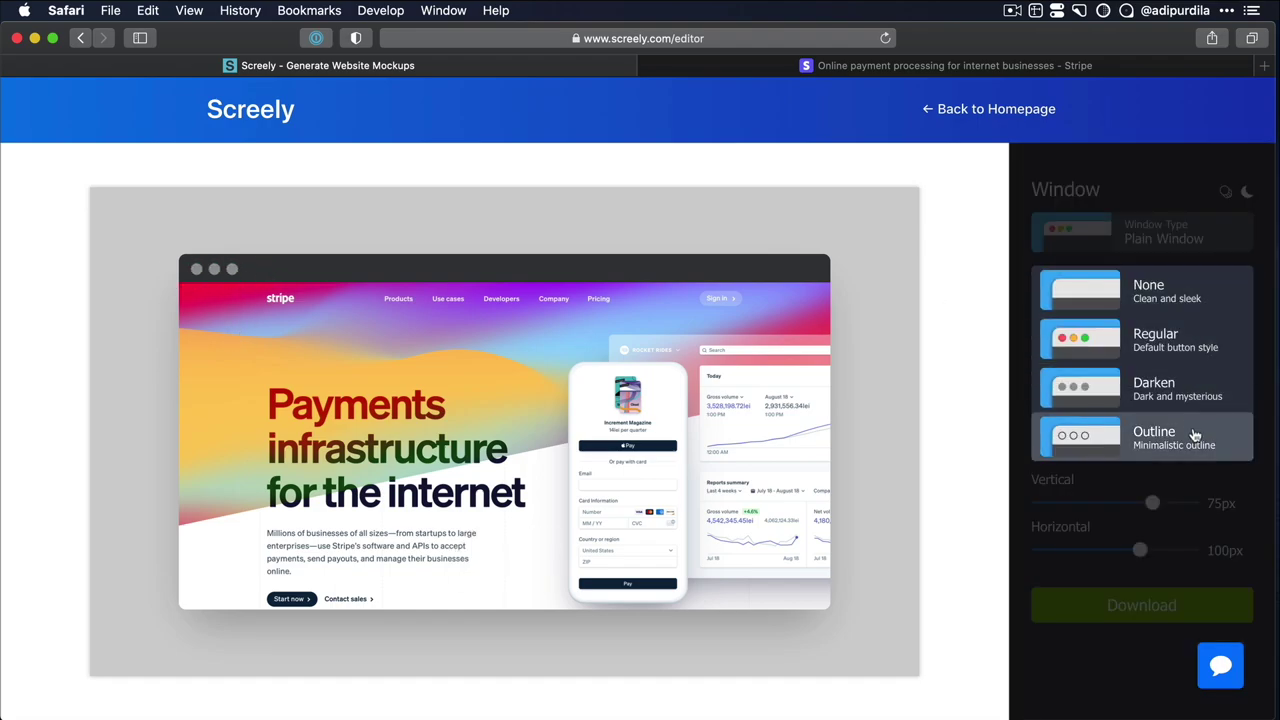
{"action": "left_click", "coordinate": [1228, 432]}
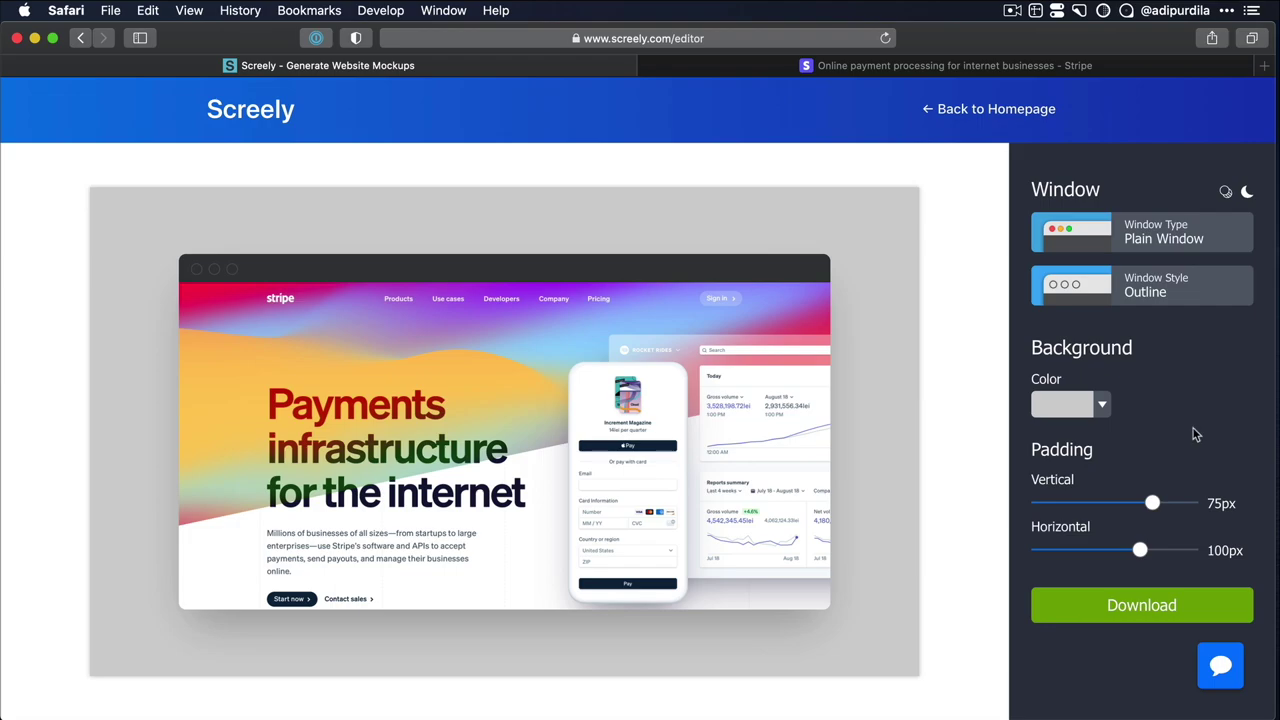
{"action": "left_click", "coordinate": [1166, 300]}
{"action": "left_click", "coordinate": [1169, 370]}
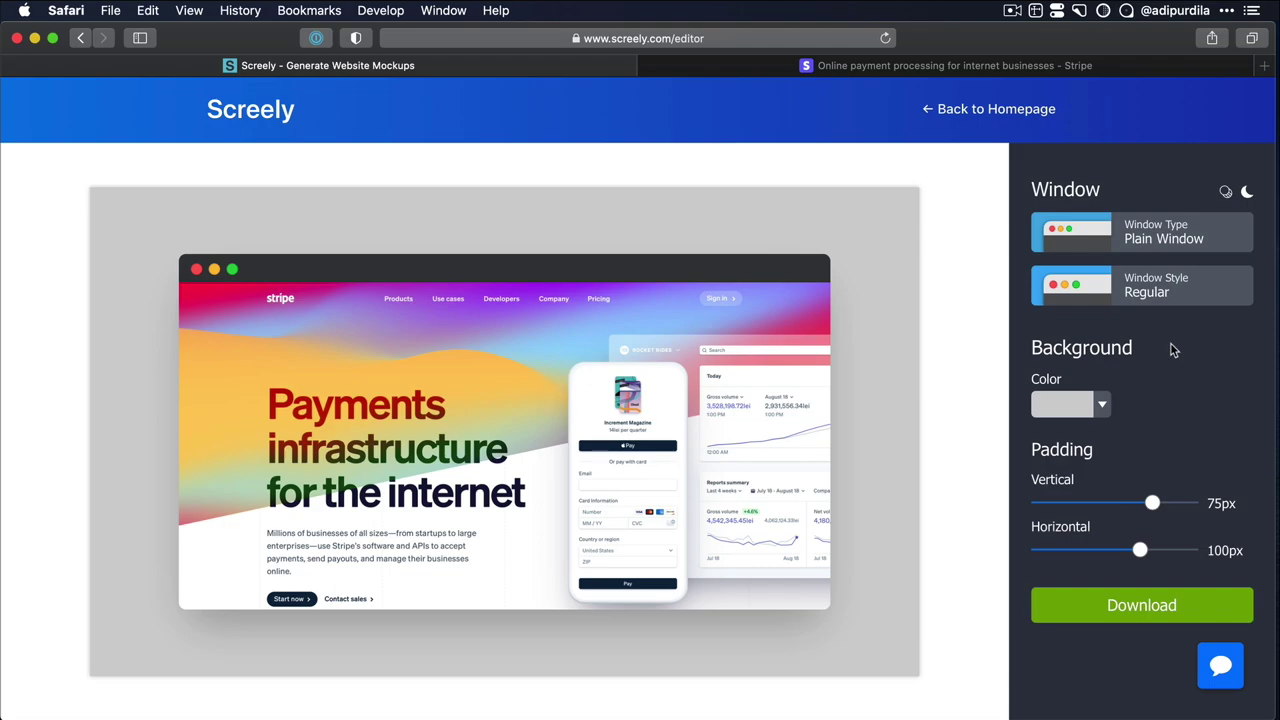
Shift the mockup background to a deep red in the colour picker.
{"action": "left_click", "coordinate": [1103, 406]}
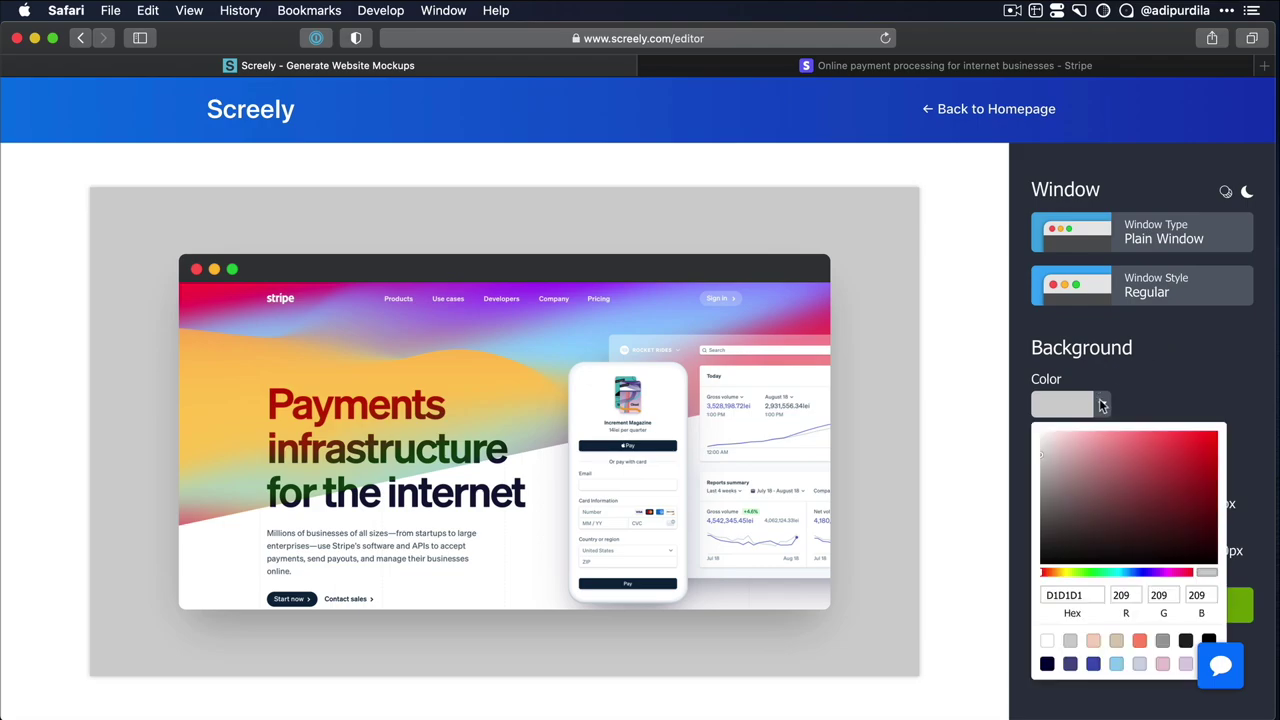
{"action": "left_click_drag", "start_coordinate": [1109, 452], "coordinate": [1146, 455]}
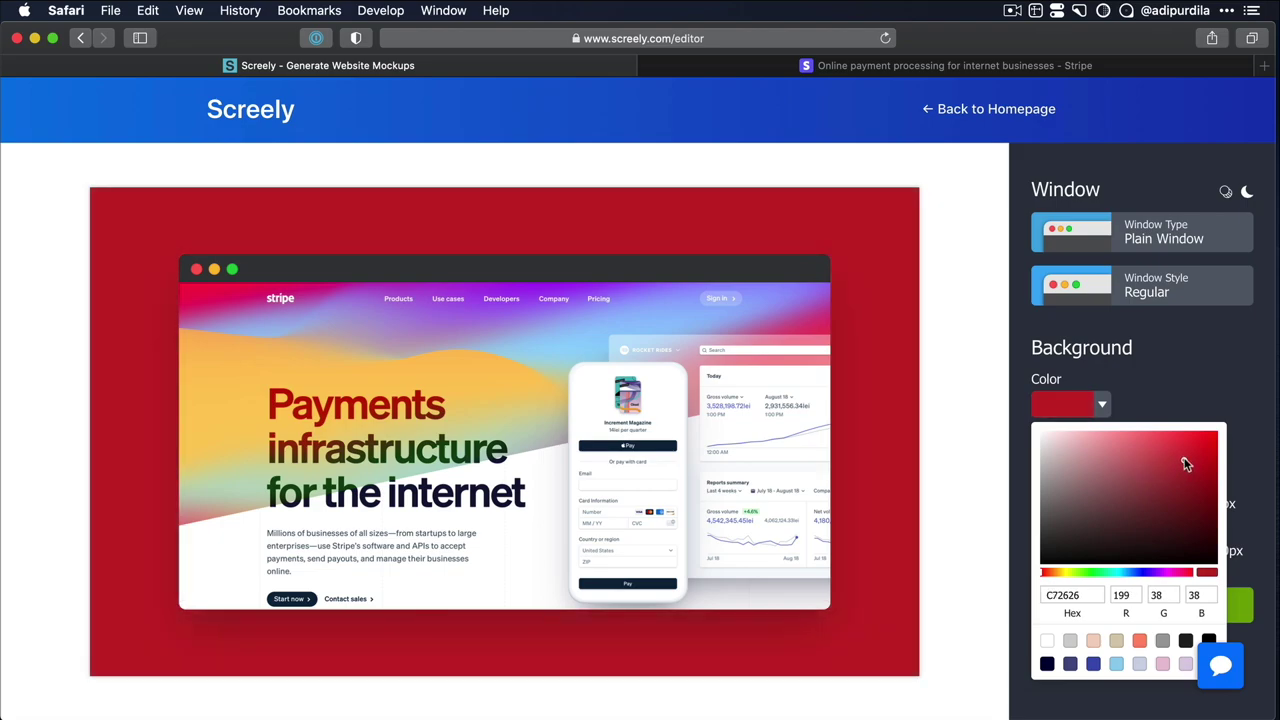
{"action": "left_click_drag", "start_coordinate": [1146, 458], "coordinate": [1180, 456]}
Sample #FFC357 from the Stripe screenshot and paste it over the CE2B2B hex value.
{"action": "key", "text": "super+shift+c"}
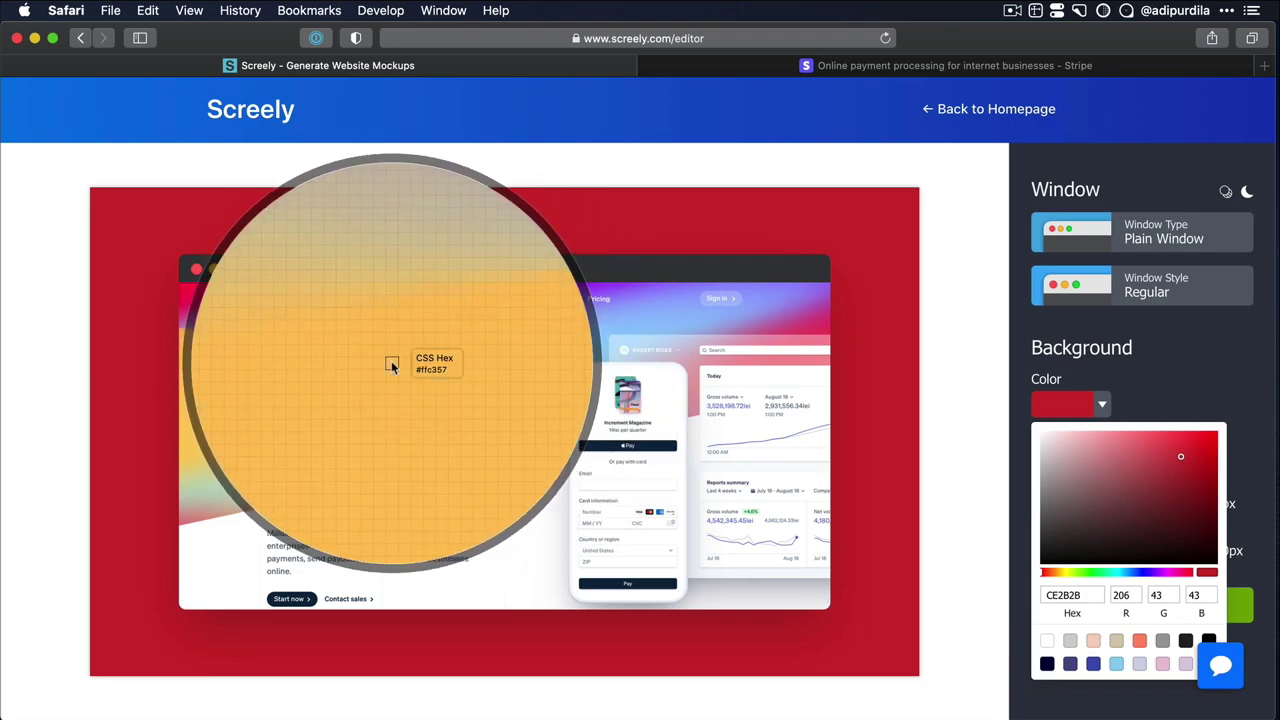
{"action": "left_click", "coordinate": [390, 363]}
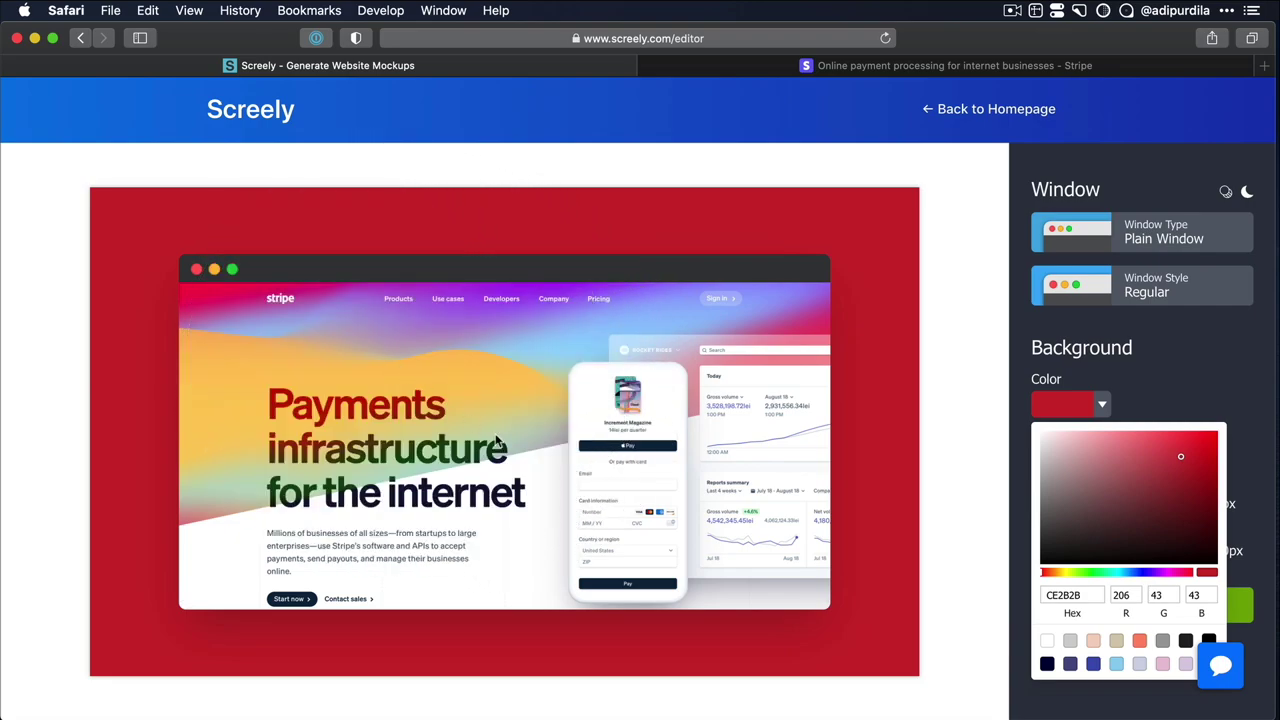
{"action": "double_click", "coordinate": [1068, 594]}
{"action": "key", "text": "super+v"}
{"action": "key", "text": "Tab"}
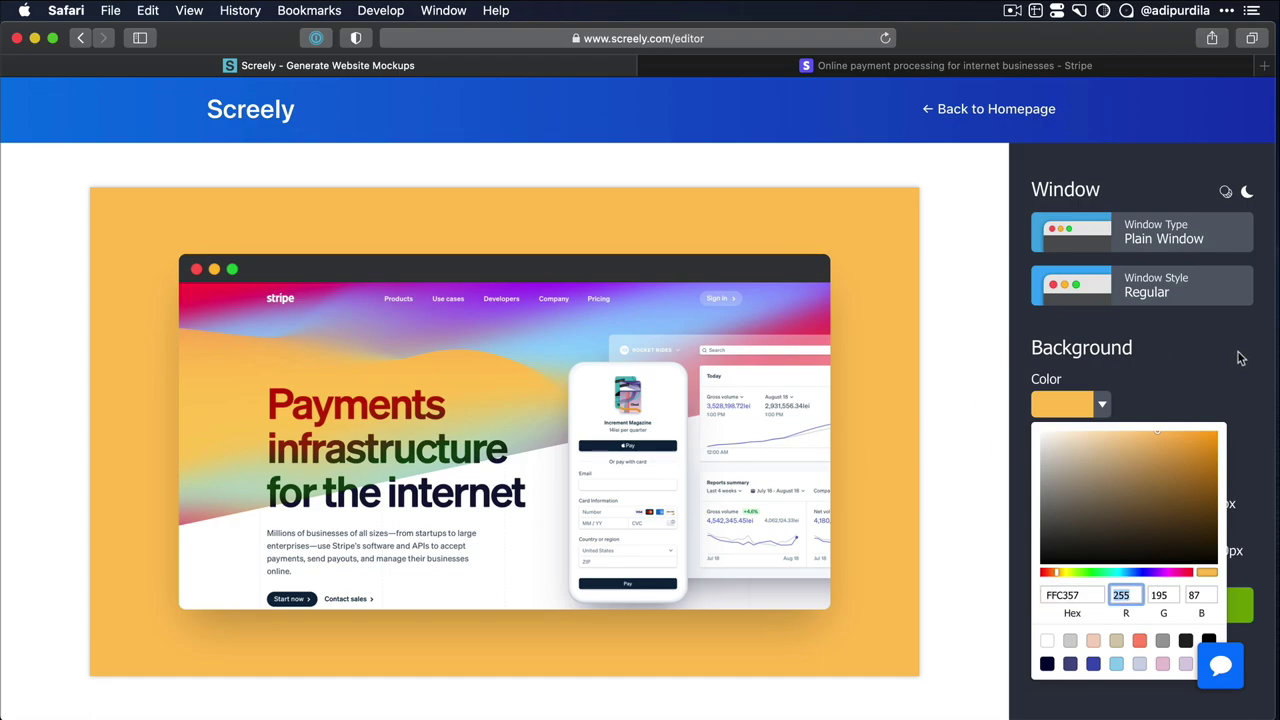
{"action": "left_click", "coordinate": [1200, 369]}
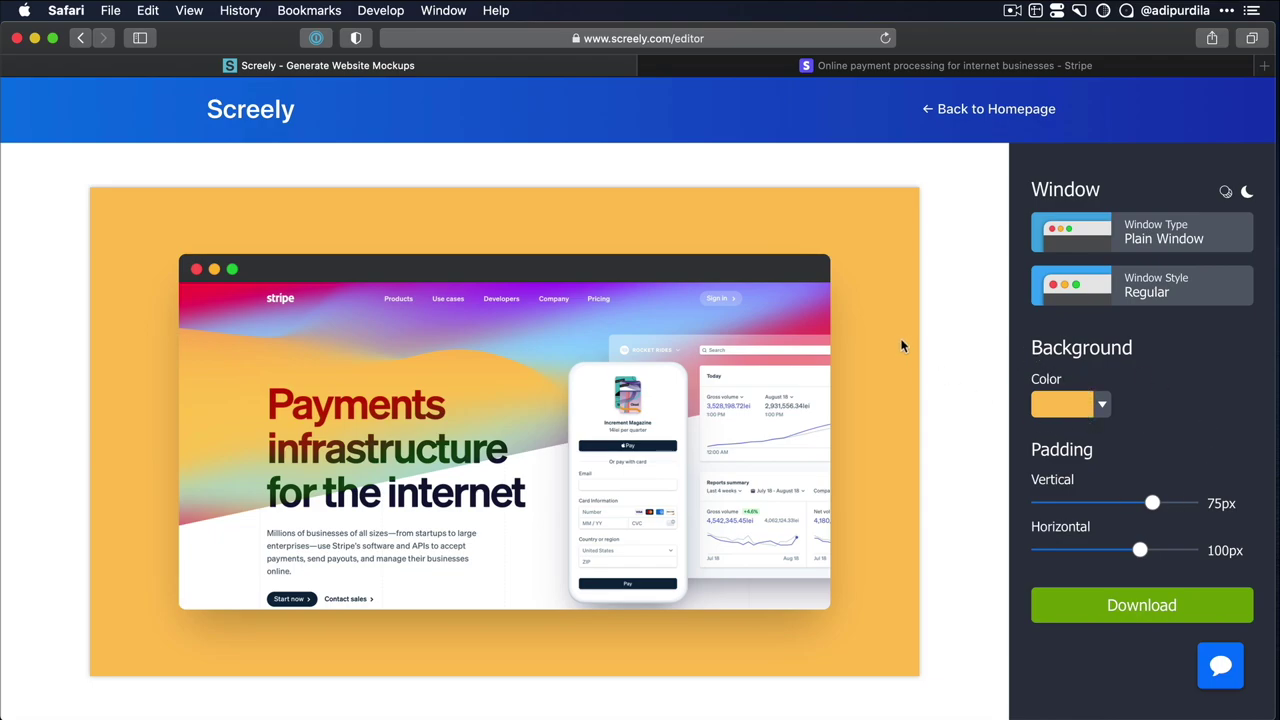
Dismiss the ColorSnapper menu and drag Vertical padding from 75px to 85px.
{"action": "left_click", "coordinate": [1126, 11]}
{"action": "left_click", "coordinate": [1216, 380]}
{"action": "mouse_move", "coordinate": [1152, 503]}
{"action": "left_mouse_down"}
{"action": "mouse_move", "coordinate": [1120, 503]}
{"action": "mouse_move", "coordinate": [1167, 503]}
{"action": "left_mouse_up"}
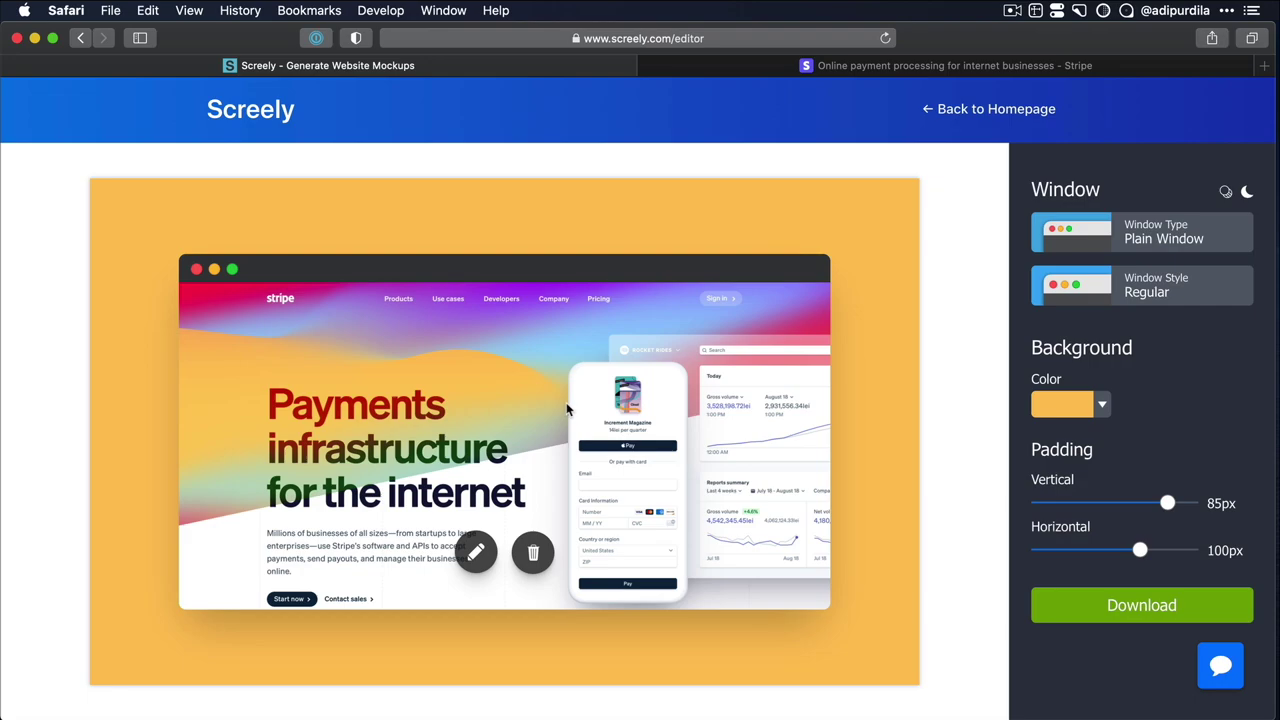
Open the image editor on the Stripe screenshot and view its Markup and Resize (2872×1442) options.
{"action": "mouse_move", "coordinate": [504, 431]}
{"action": "left_click", "coordinate": [472, 557]}
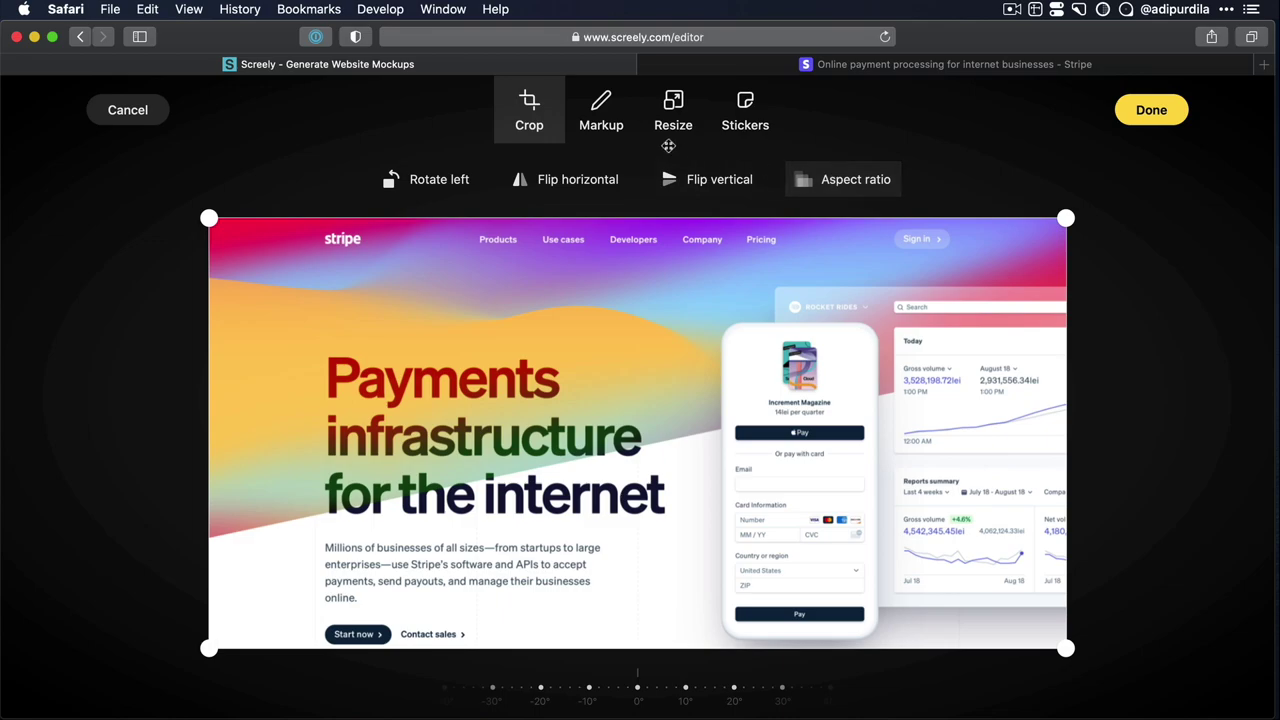
{"action": "left_click", "coordinate": [598, 124]}
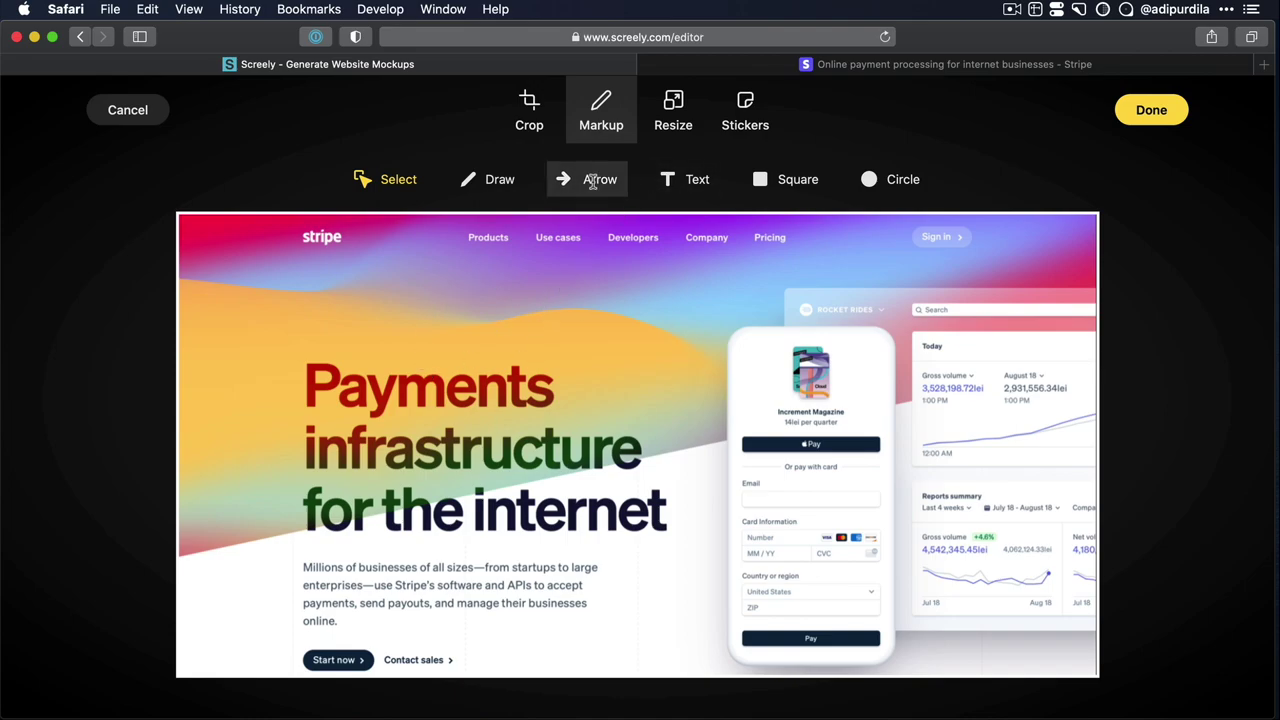
{"action": "left_click", "coordinate": [670, 118]}
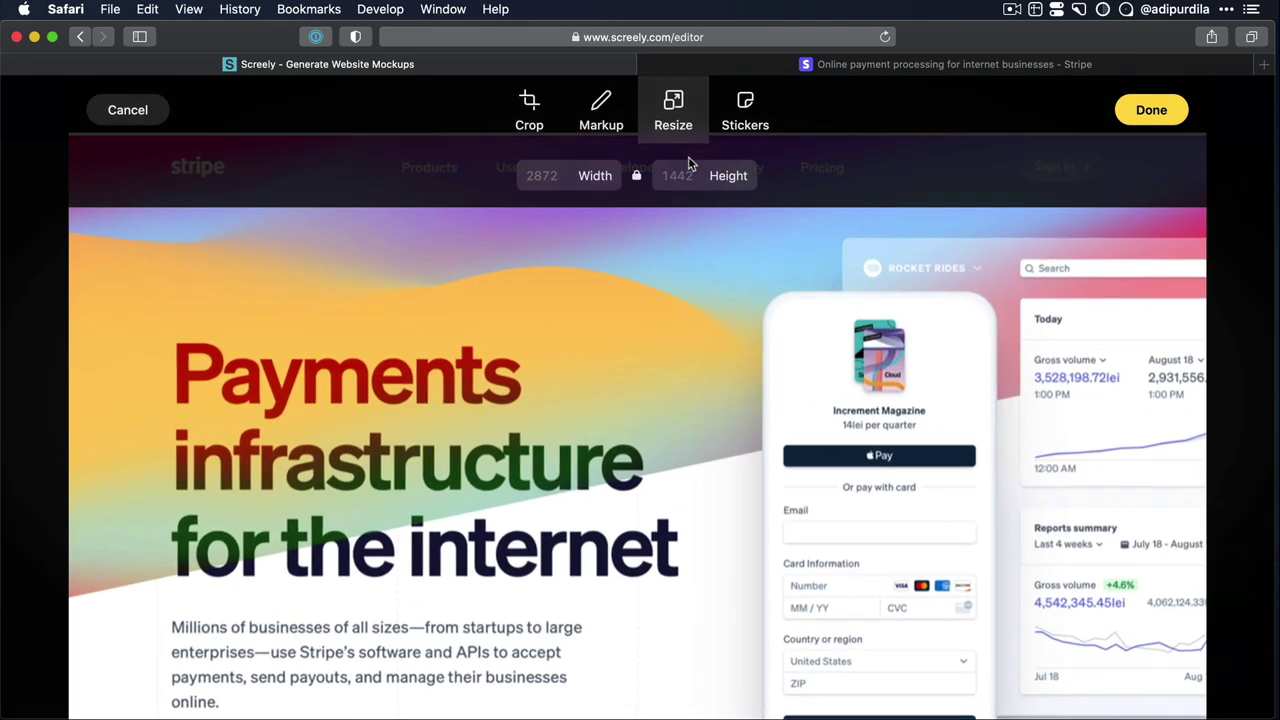
Add a red number 1 sticker, shrink it, remove it, and finish with Done.
{"action": "left_click", "coordinate": [745, 112]}
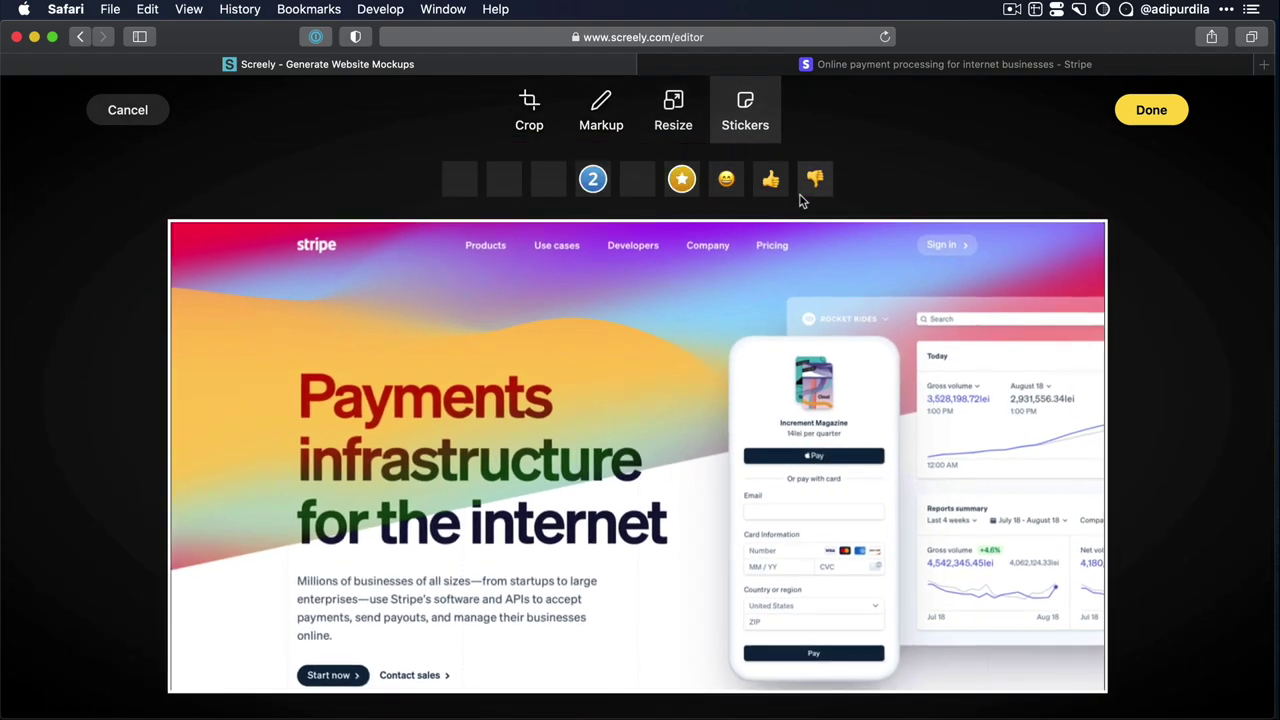
{"action": "left_click", "coordinate": [550, 182]}
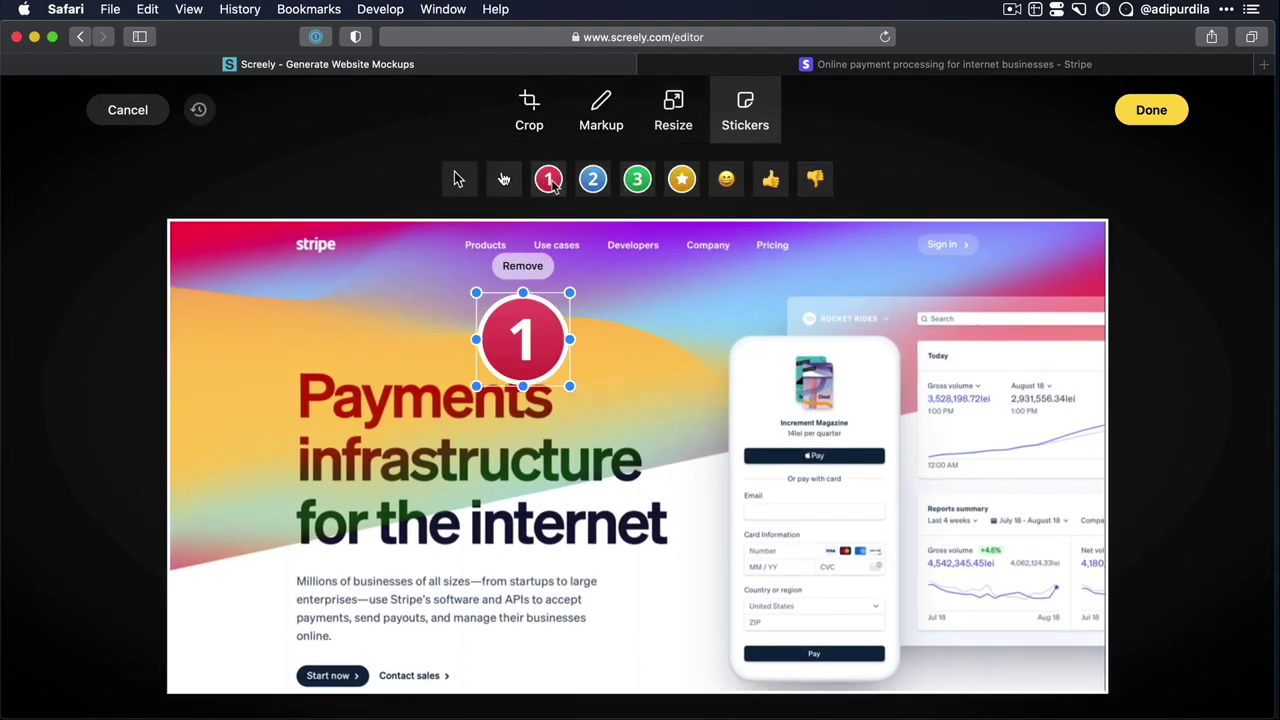
{"action": "left_click_drag", "start_coordinate": [565, 382], "coordinate": [519, 334]}
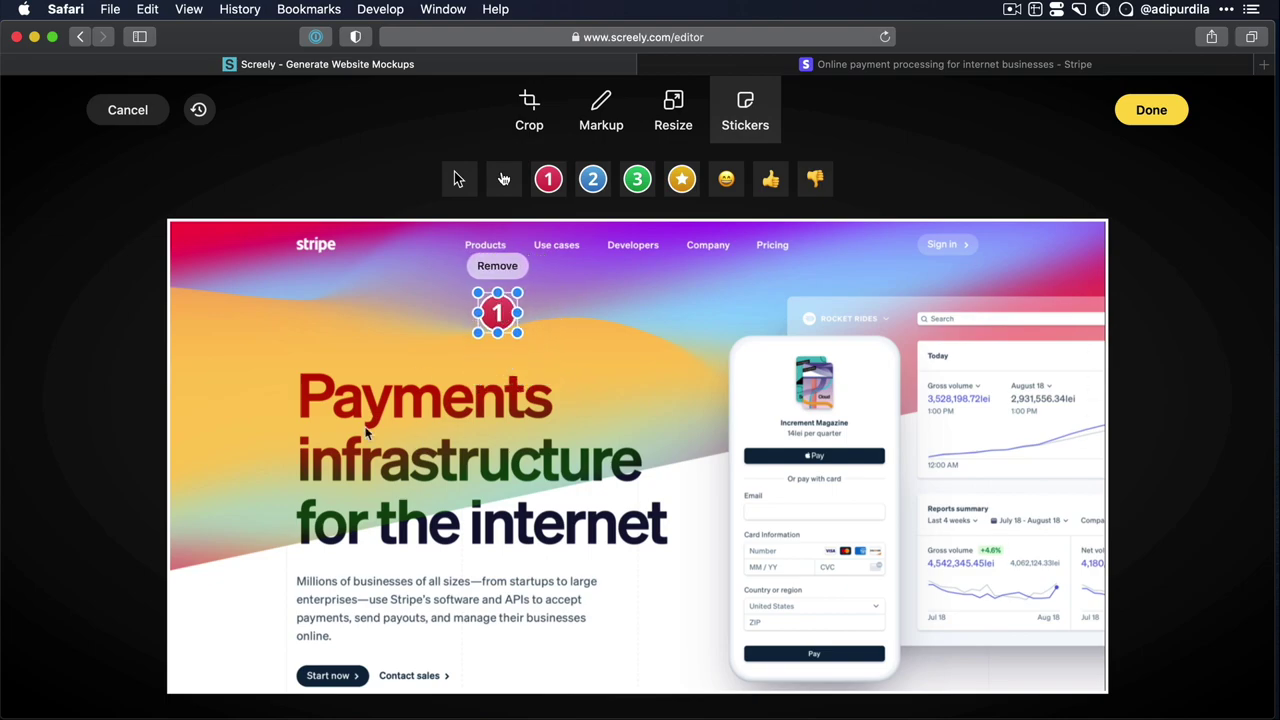
{"action": "left_click", "coordinate": [518, 265]}
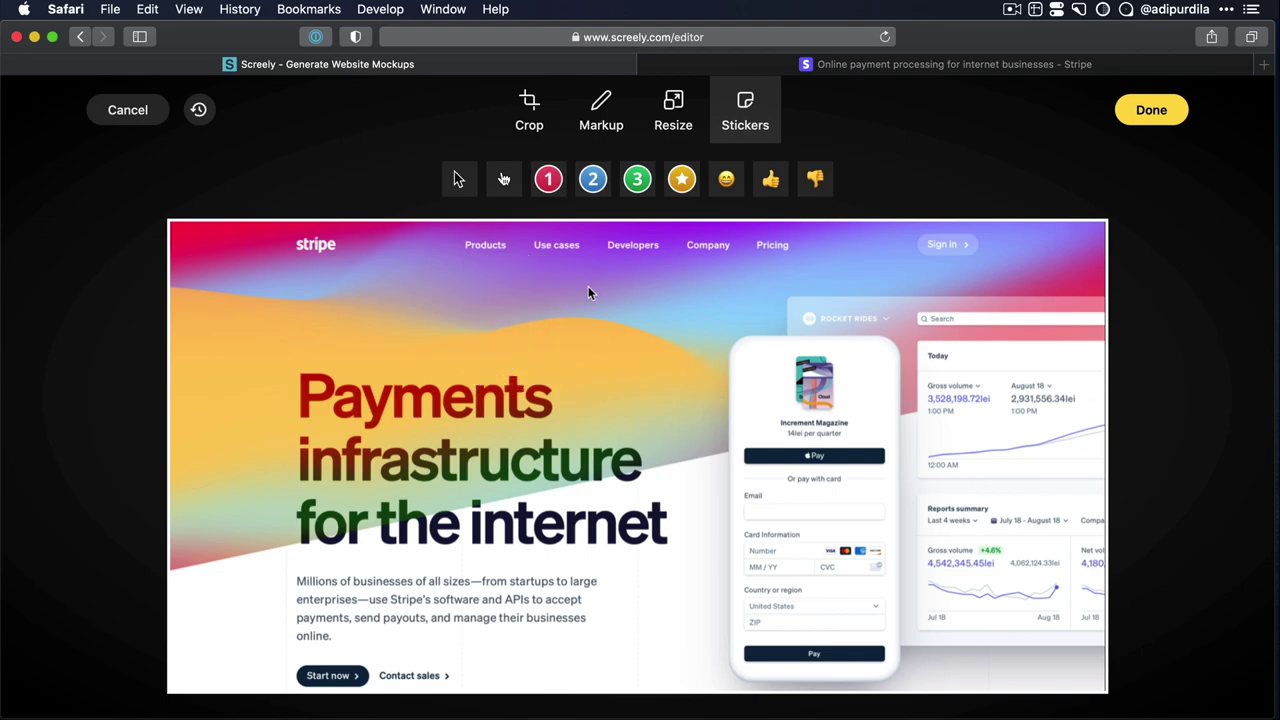
{"action": "left_click", "coordinate": [1143, 110]}
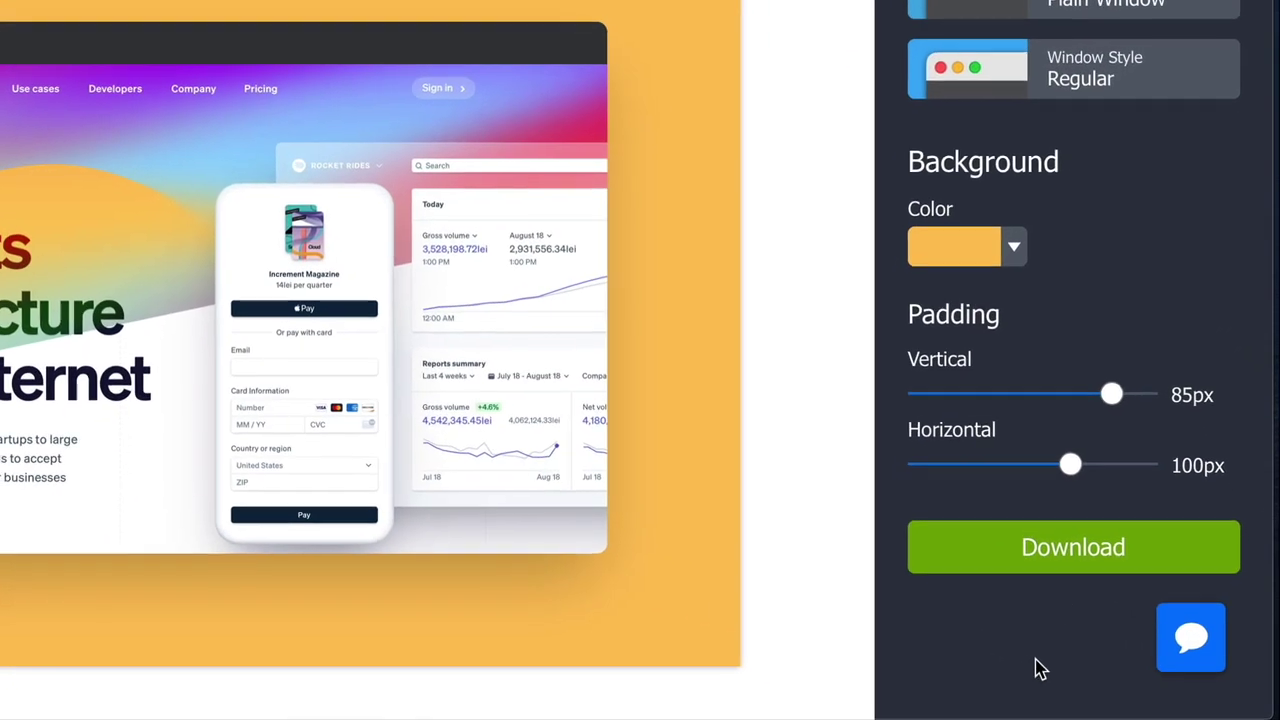
Download the orange-background mockup PNG and Quick Look the 1.5 MB file in Downloads.
{"action": "left_click", "coordinate": [1132, 612]}
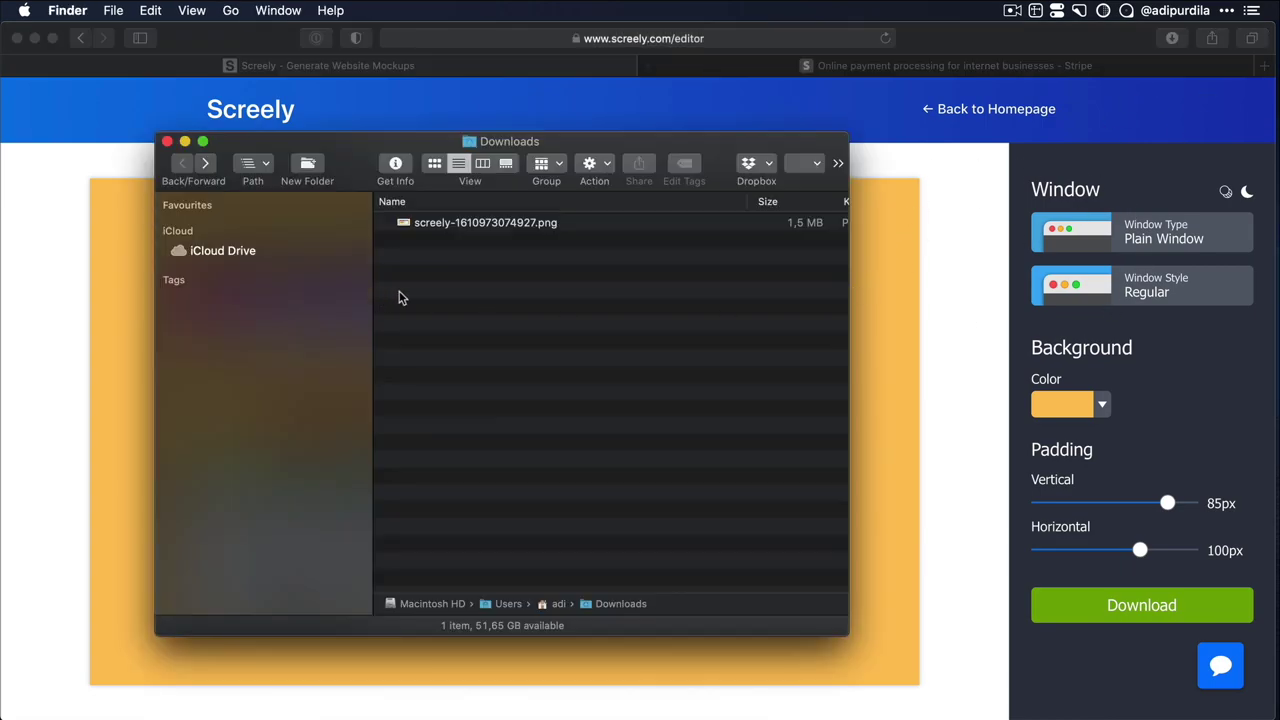
{"action": "left_click", "coordinate": [517, 225]}
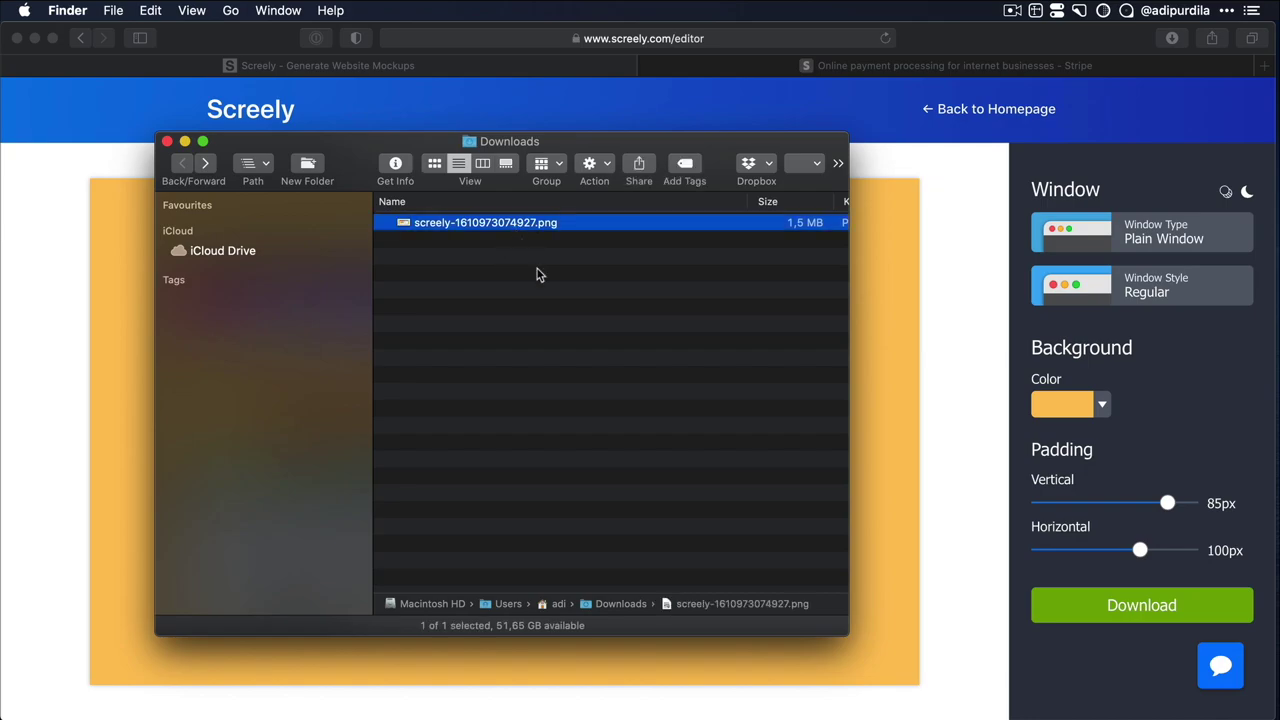
{"action": "key", "text": "space"}
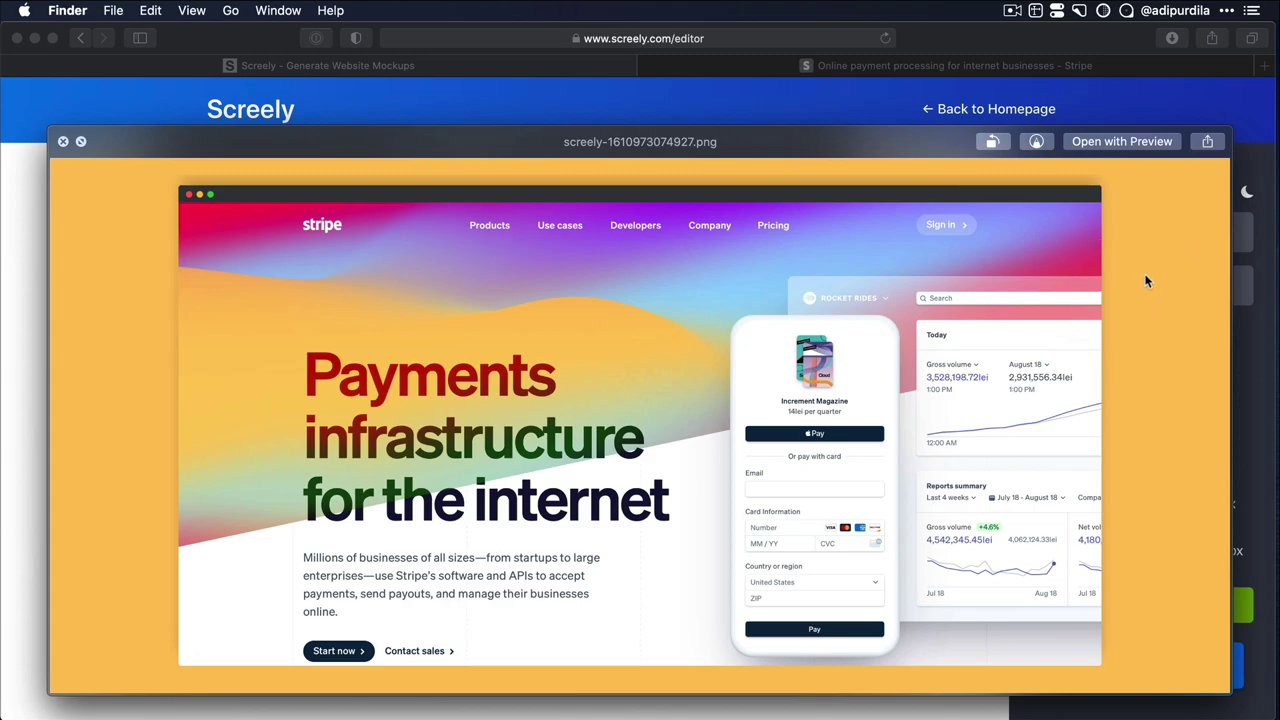
{"action": "key", "text": "space"}
Bring Safari forward and choose the white (#FFFFFF) swatch in the Background Color picker.
{"action": "left_click", "coordinate": [1150, 363]}
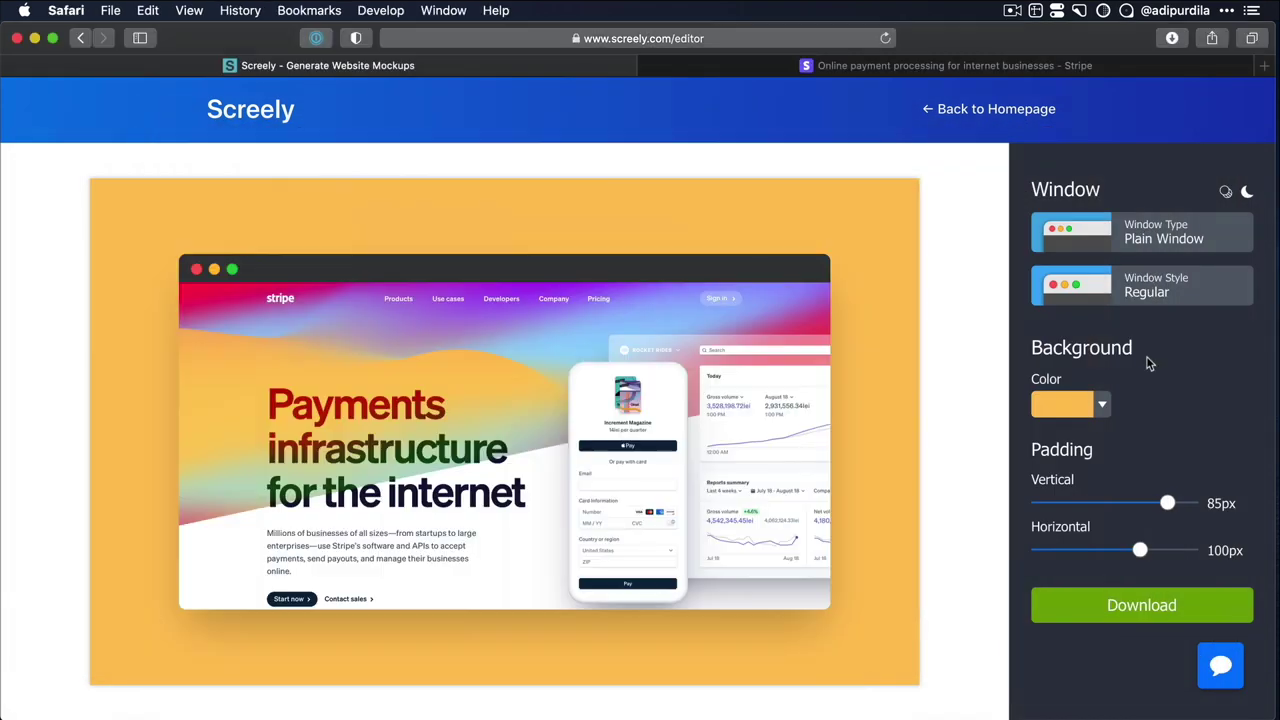
{"action": "left_click", "coordinate": [1103, 404]}
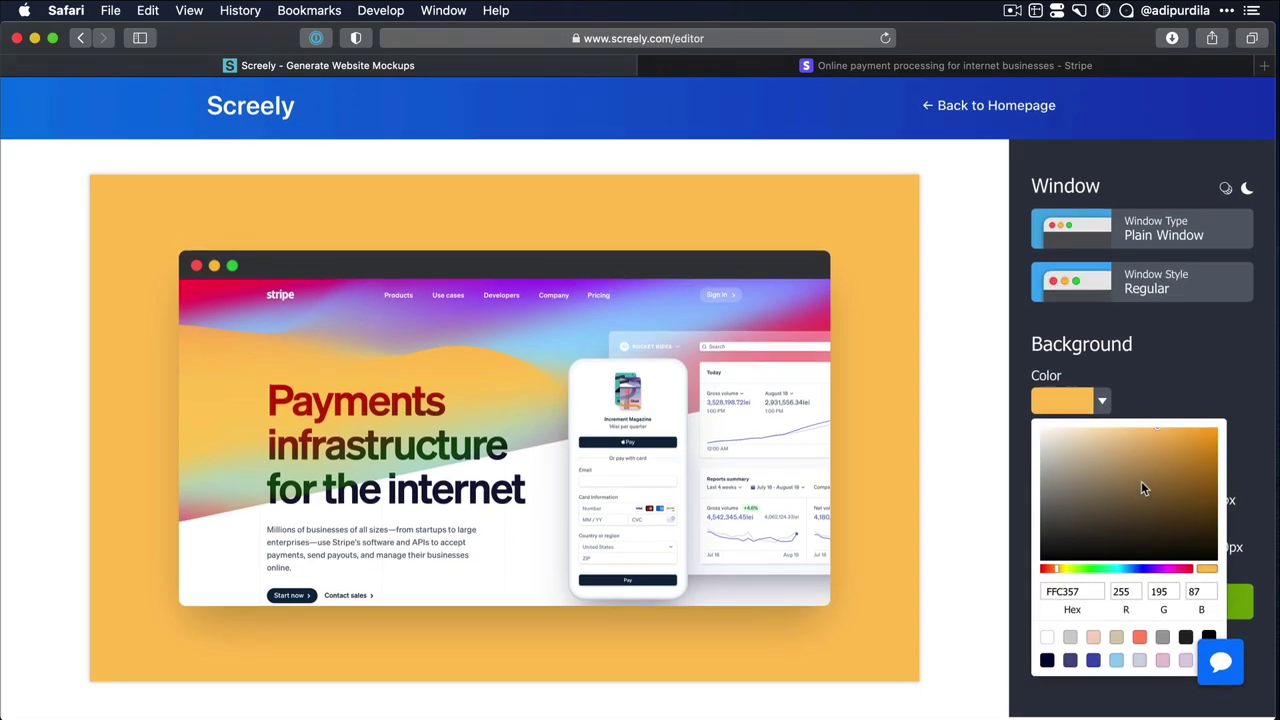
{"action": "left_click", "coordinate": [1047, 640]}
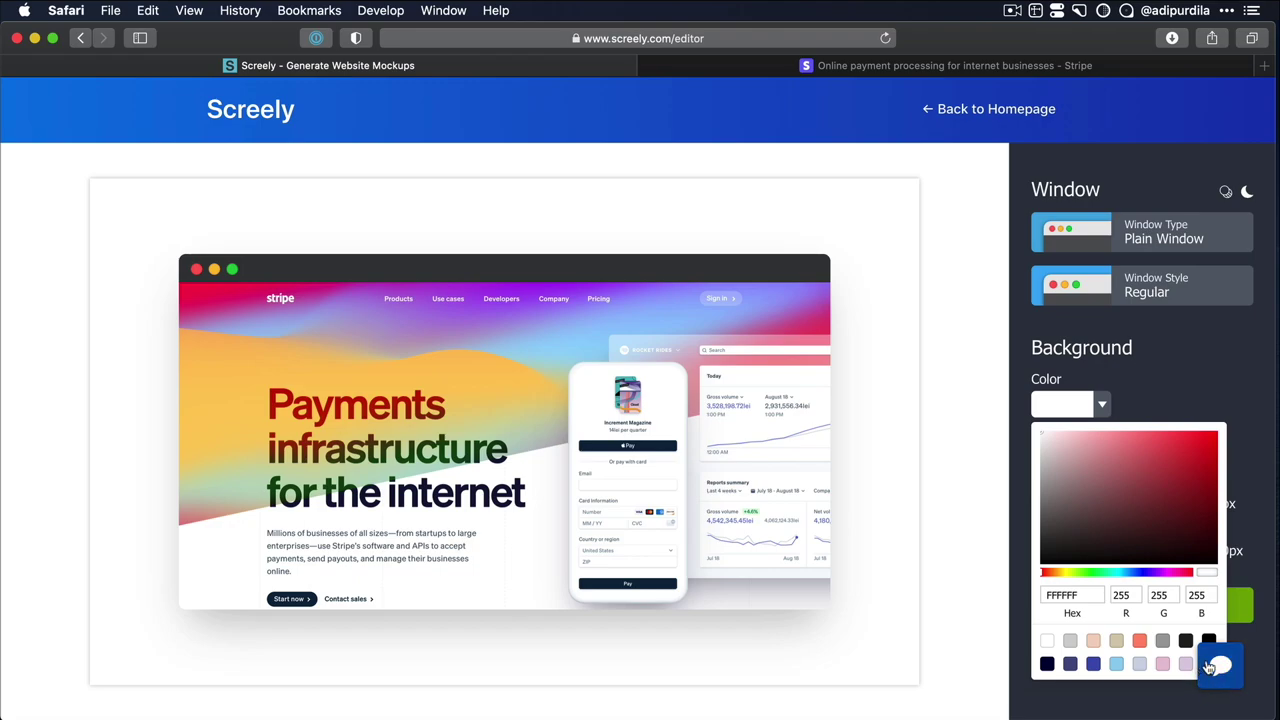
Use Inspect Element to get past the chat bubble and scroll to the colour swatches.
{"action": "right_click", "coordinate": [1208, 666]}
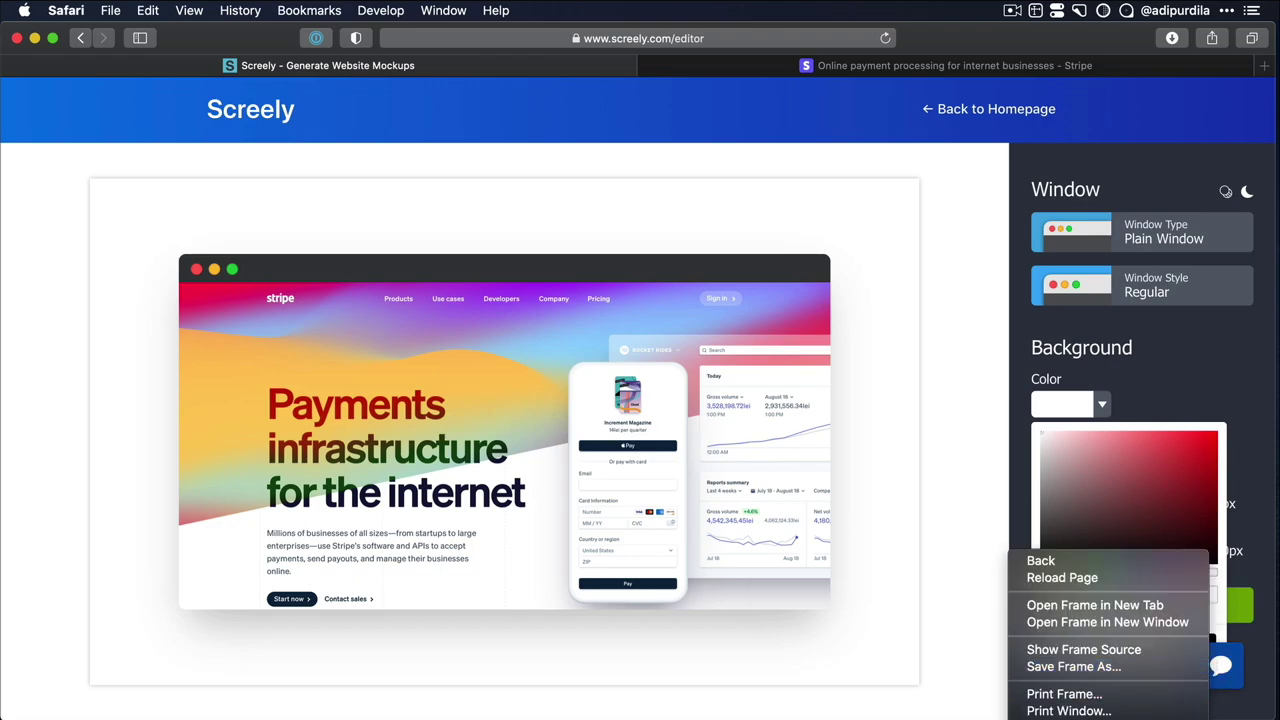
{"action": "left_click", "coordinate": [1060, 718]}
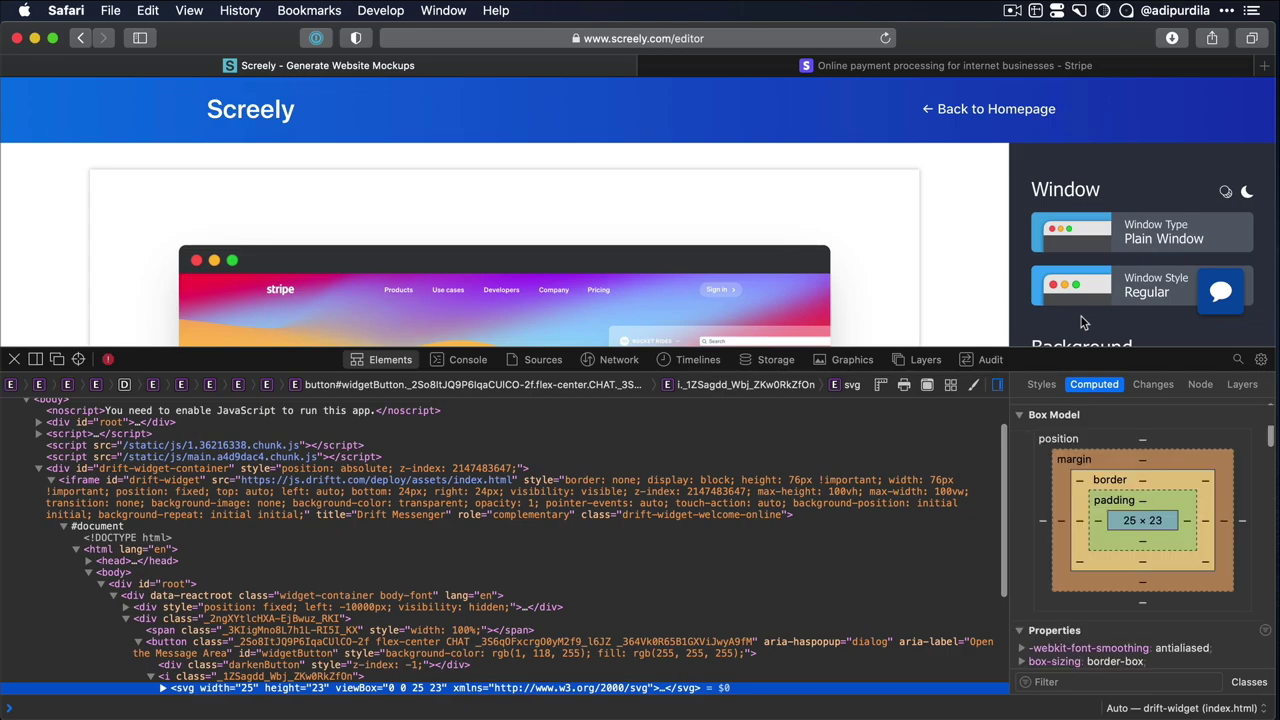
{"action": "left_click_drag", "start_coordinate": [1206, 362], "coordinate": [1192, 549]}
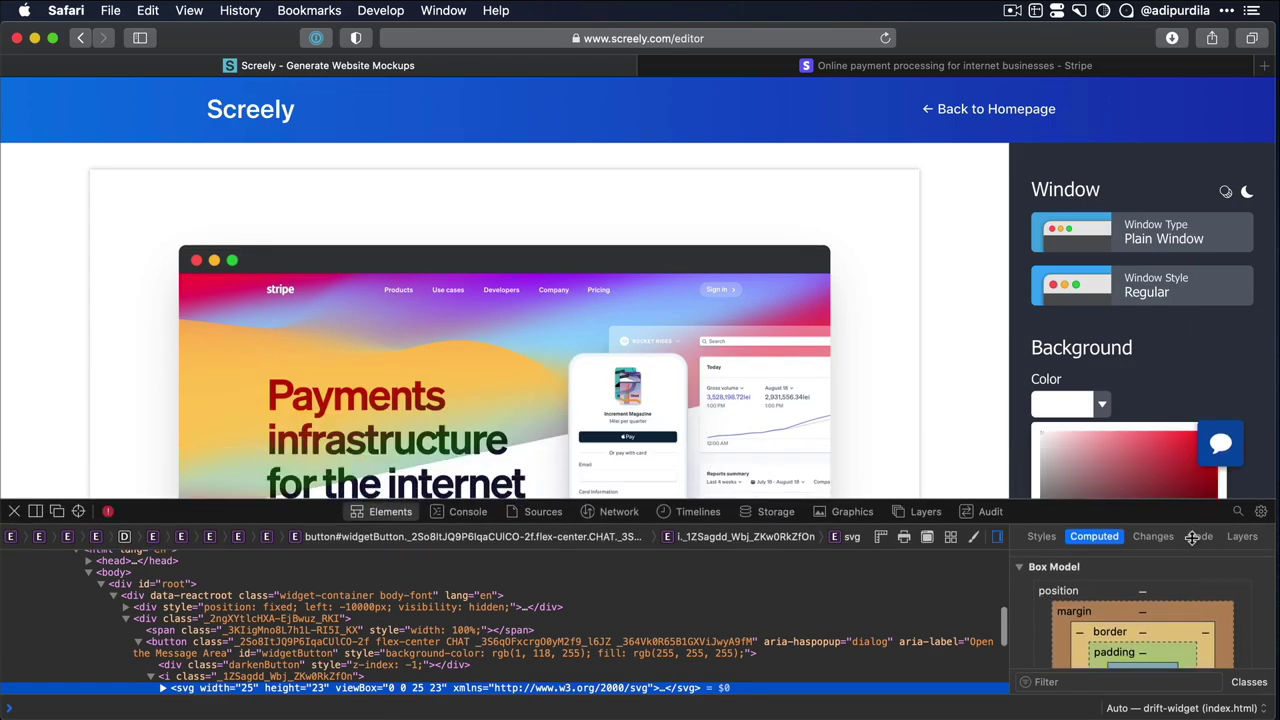
{"action": "scroll", "coordinate": [1134, 250], "scroll_direction": "down", "scroll_amount": 3}
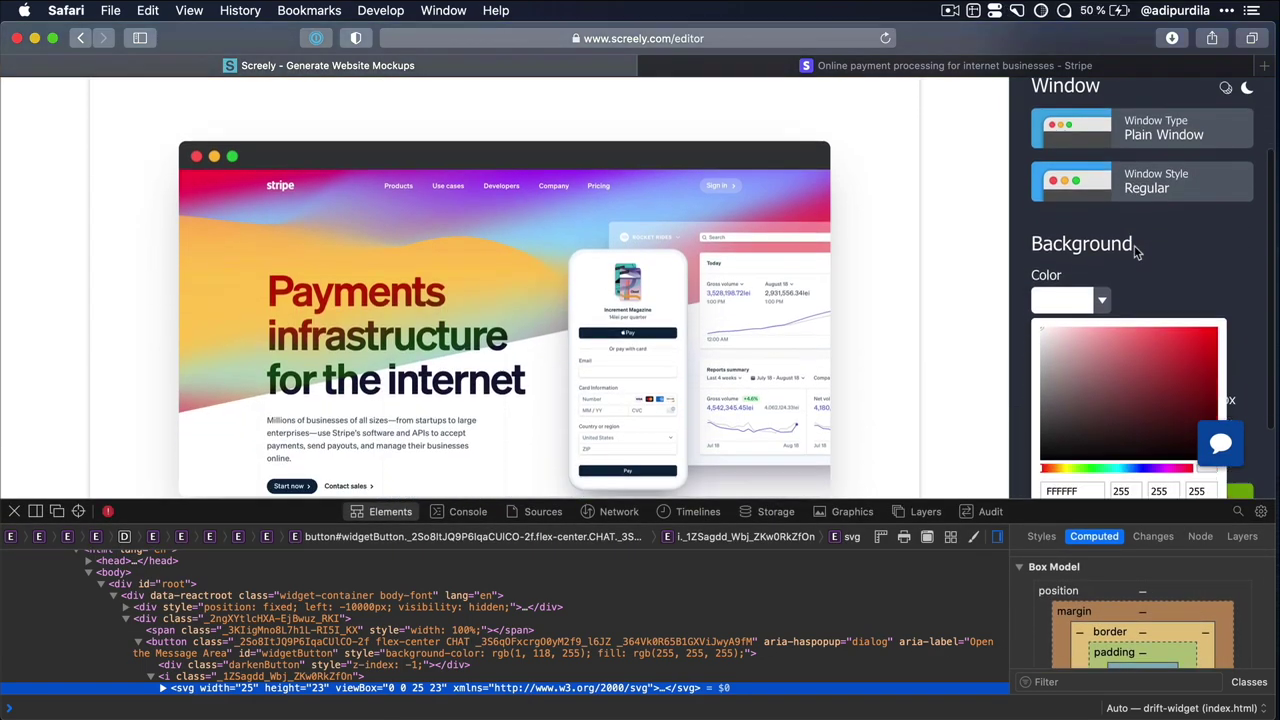
{"action": "scroll", "coordinate": [1134, 250], "scroll_direction": "down", "scroll_amount": 1}
{"action": "scroll", "coordinate": [1134, 250], "scroll_direction": "down", "scroll_amount": 1}
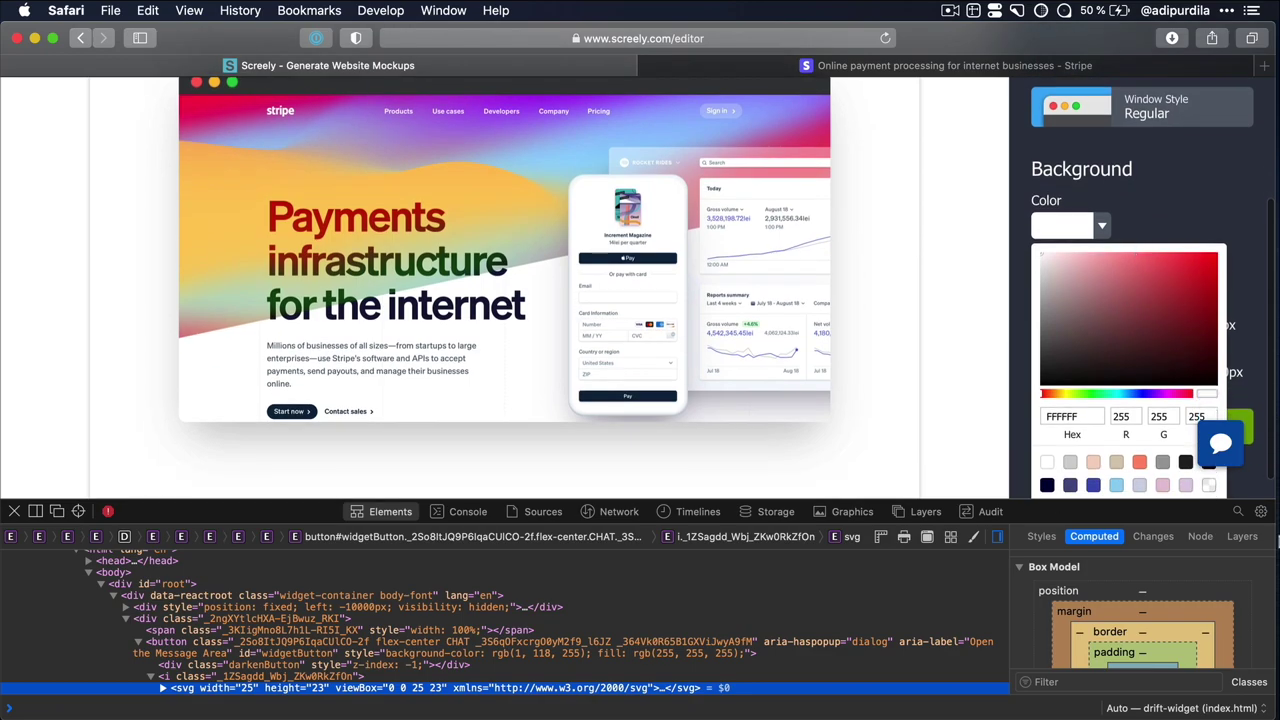
Choose the transparent background swatch and download the mockup again as PNG.
{"action": "left_click", "coordinate": [1209, 485]}
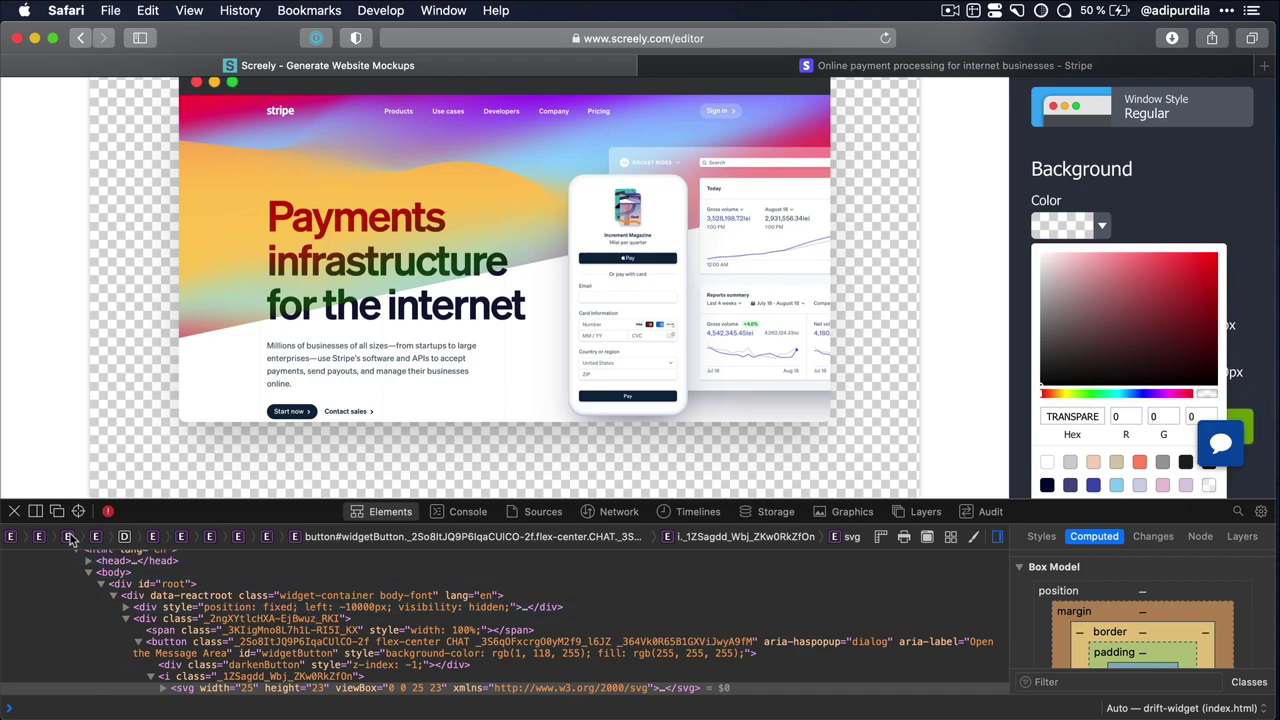
{"action": "left_click", "coordinate": [15, 512]}
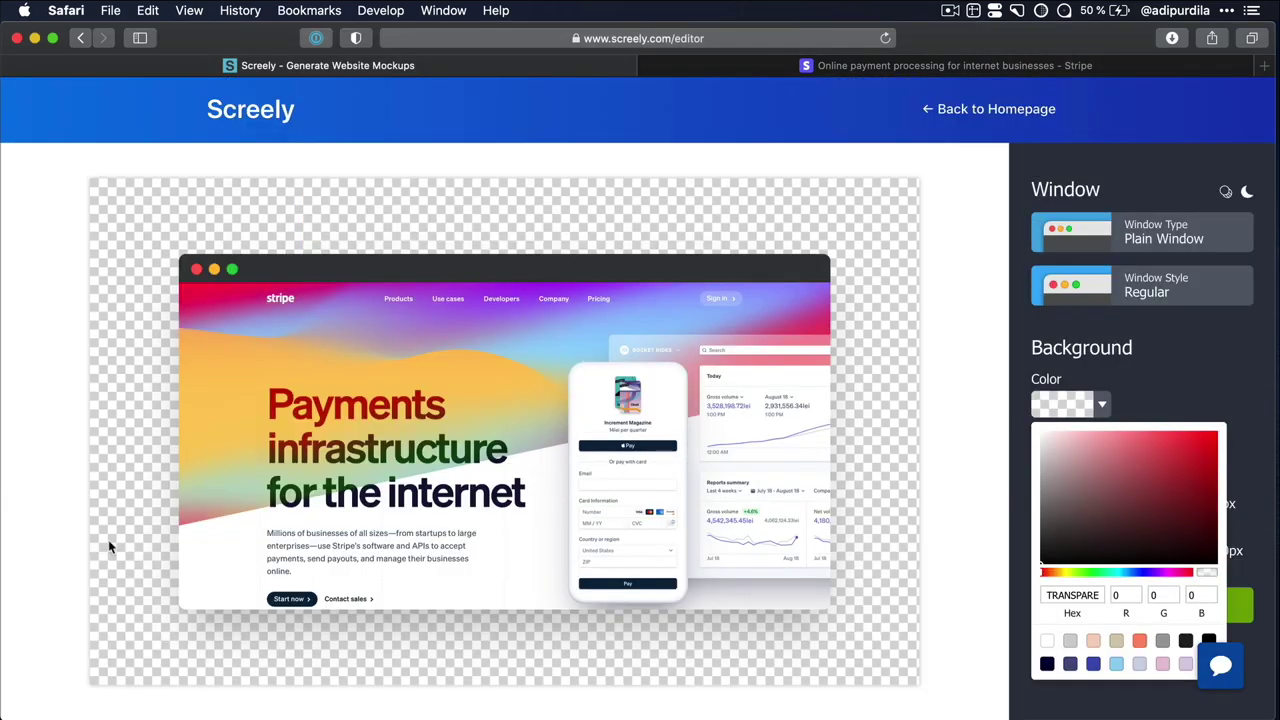
{"action": "left_click", "coordinate": [1024, 383]}
{"action": "left_click", "coordinate": [1188, 612]}
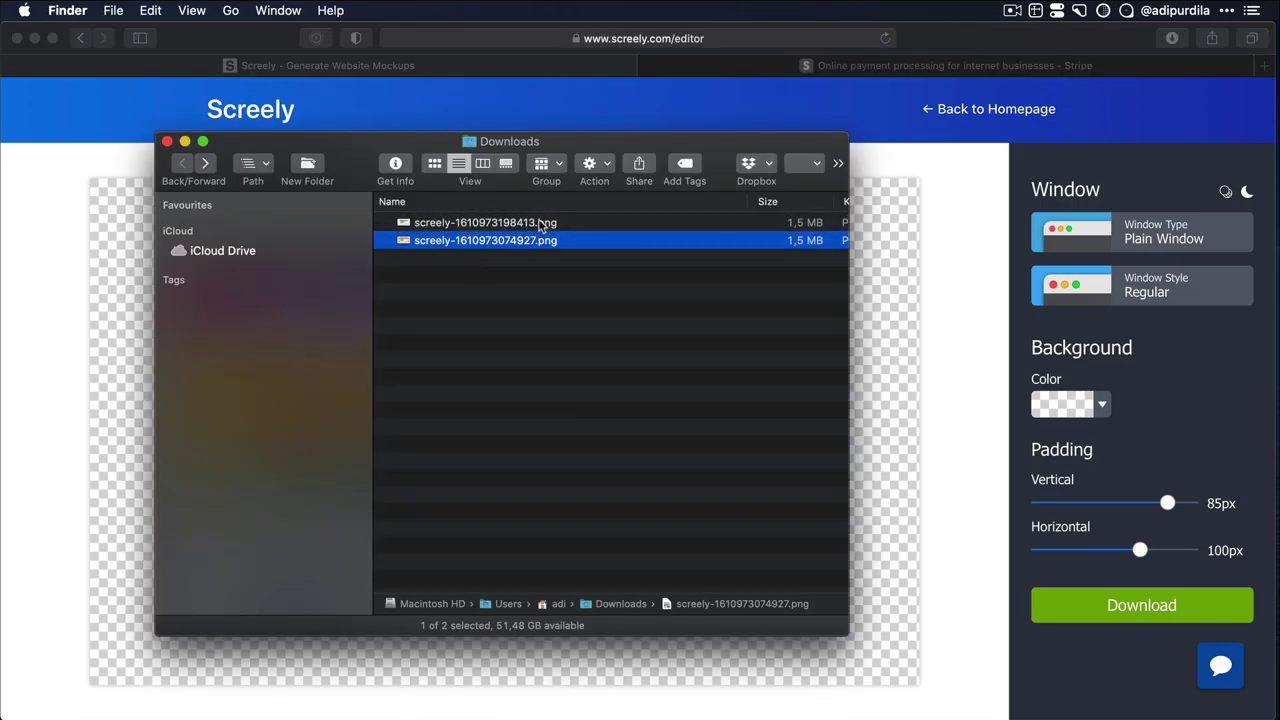
Quick Look screely-1610973198413.png in Downloads to check the transparent-background Stripe mockup.
{"action": "left_click", "coordinate": [540, 225]}
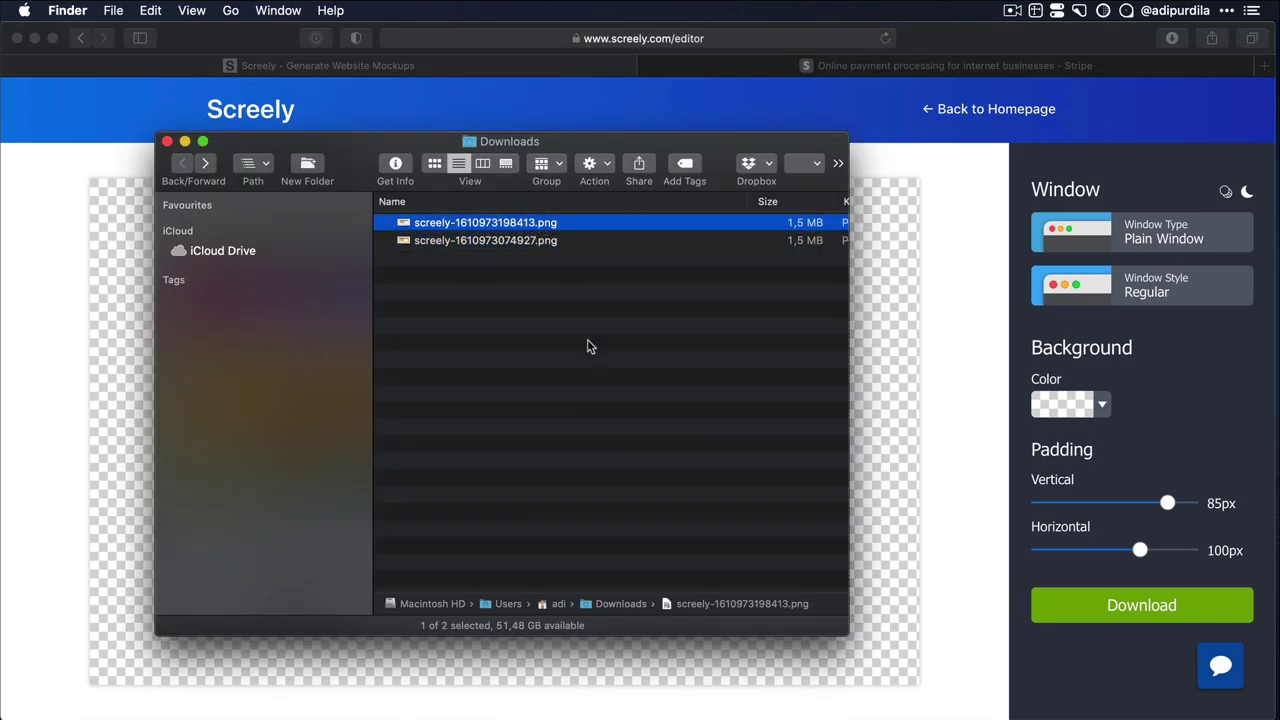
{"action": "key", "text": "space"}
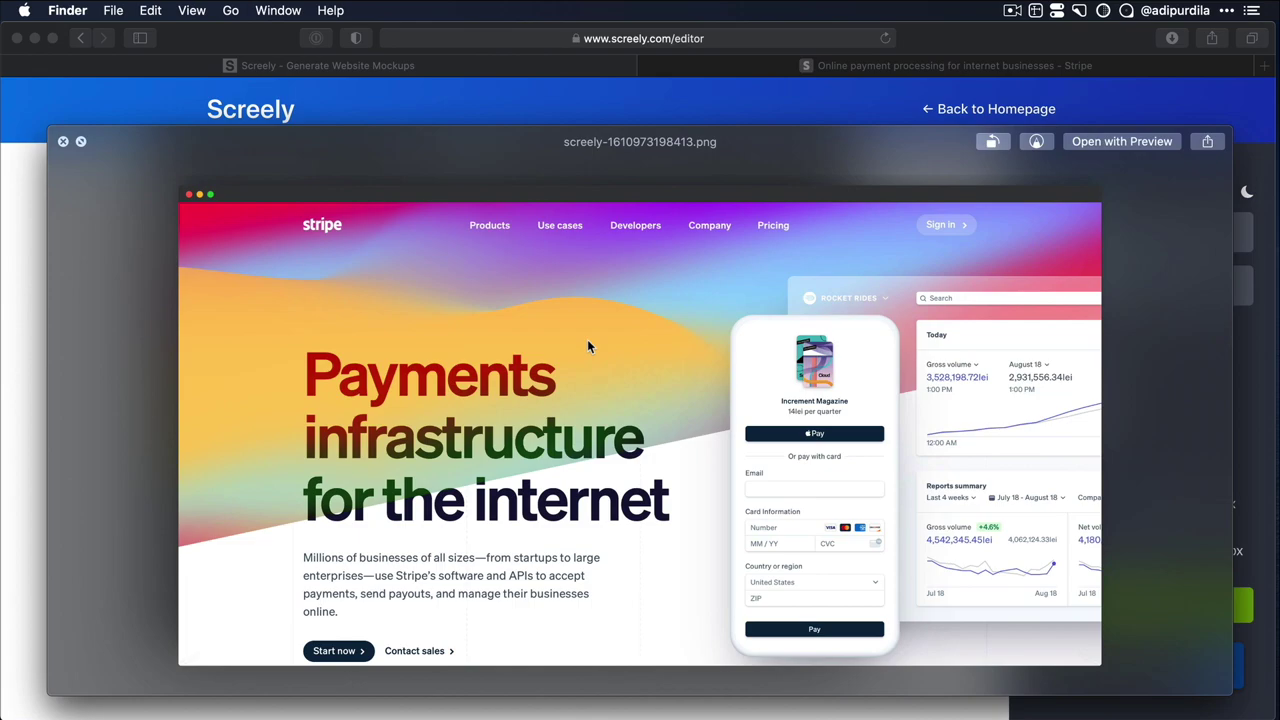